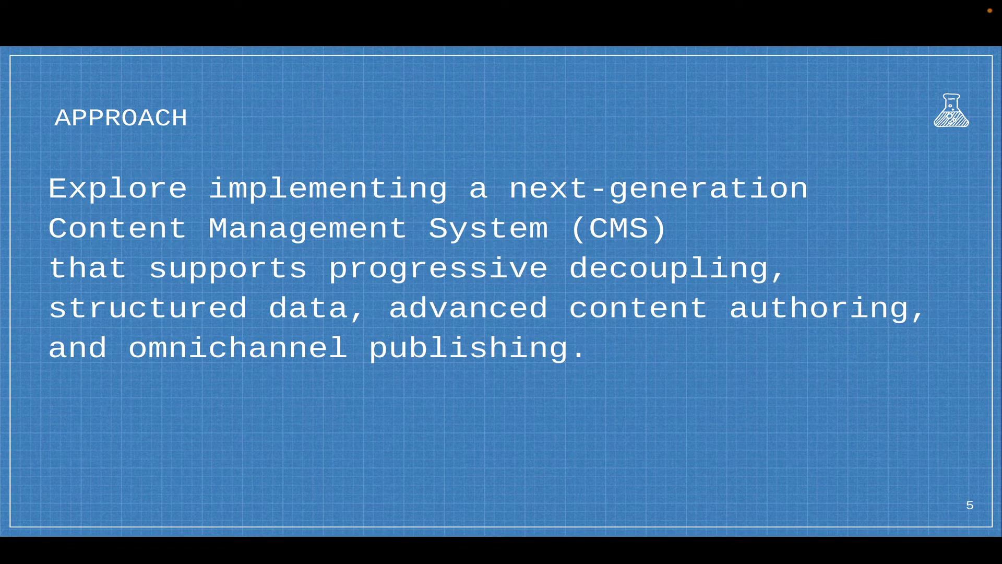
# Step: Advance the slides past the Concept slide to slide 7, 'The 7 Minute Demo of Schema.org Blueprints'
pyautogui.press('Right')
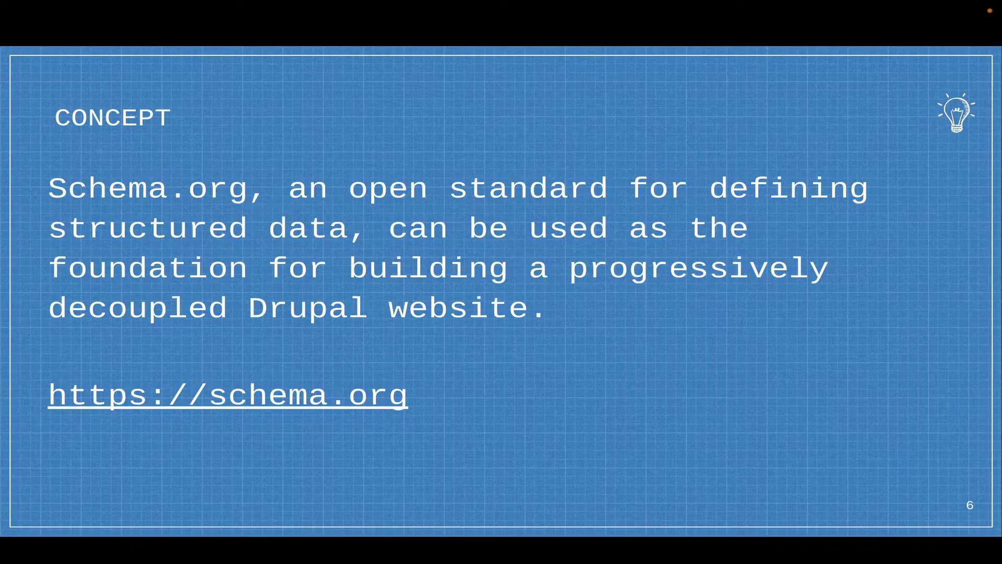
pyautogui.press('Right')
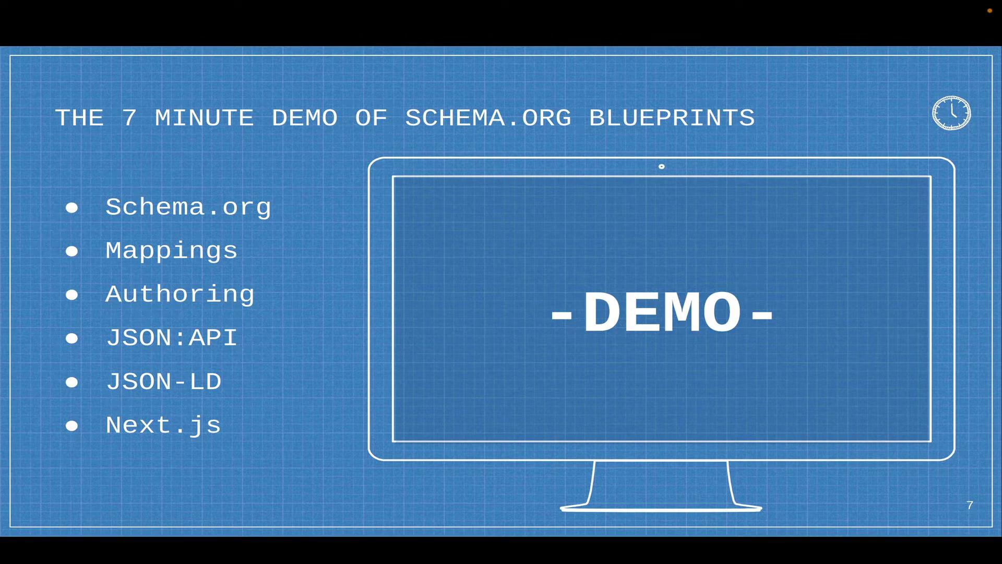
# Step: Log in to the Drupal site, dismiss the password warning, and open the About Schema.org report
pyautogui.hotkey('ctrl', 'Left')
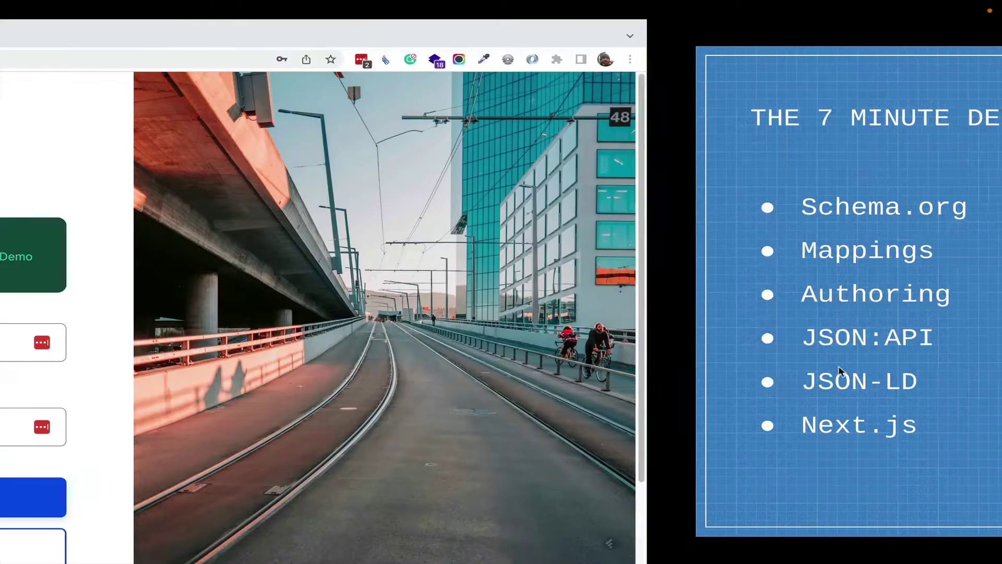
pyautogui.click(384, 492)
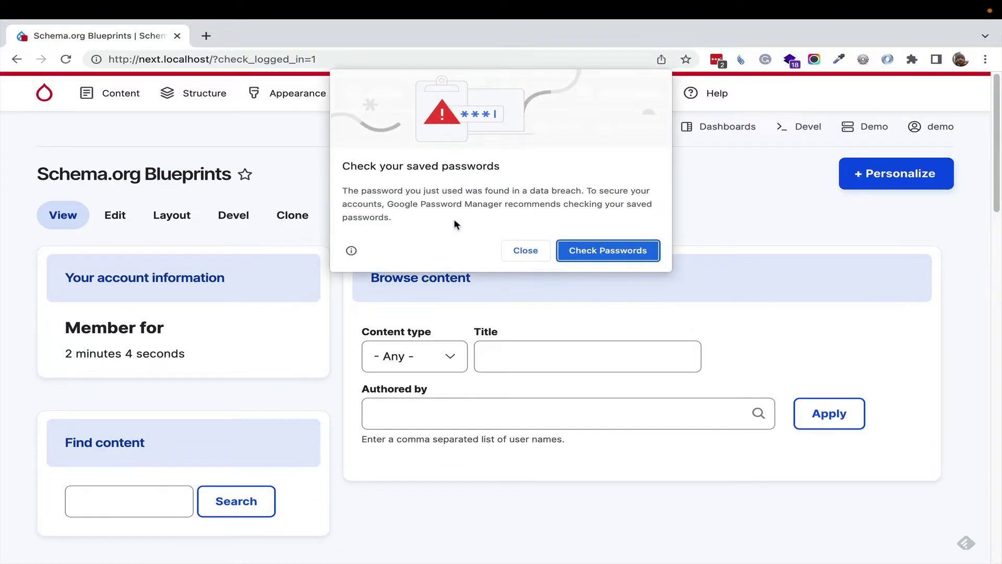
pyautogui.click(525, 248)
pyautogui.moveTo(544, 95)
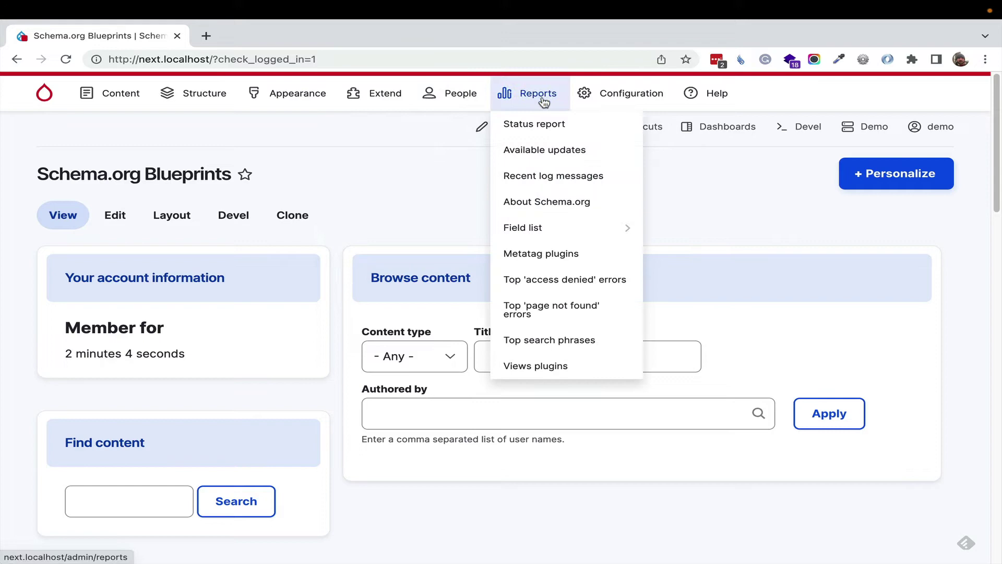
pyautogui.click(524, 208)
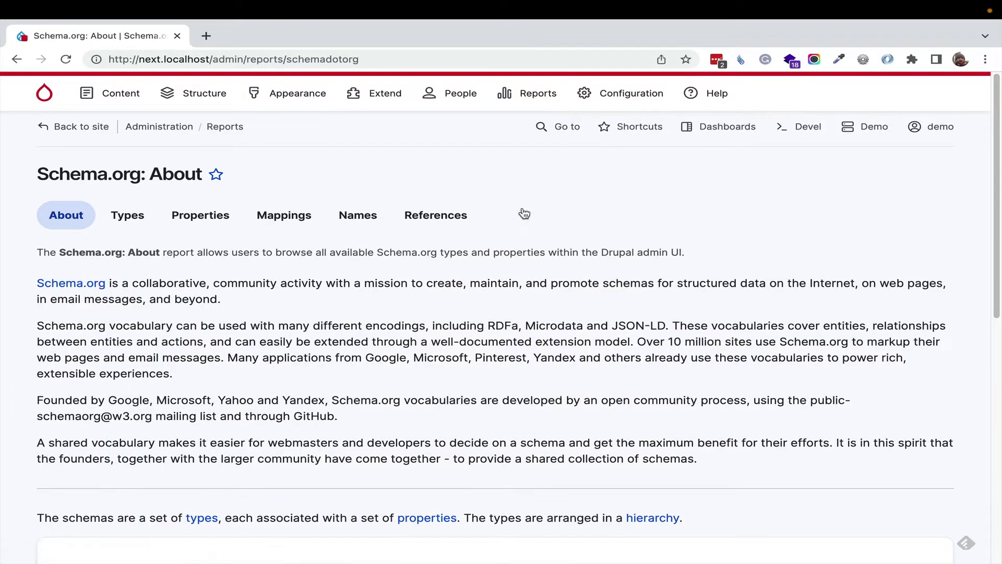
# Step: Open the Event type report and the official schema.org Event page in a new tab
pyautogui.scroll(-5, 188, 327)
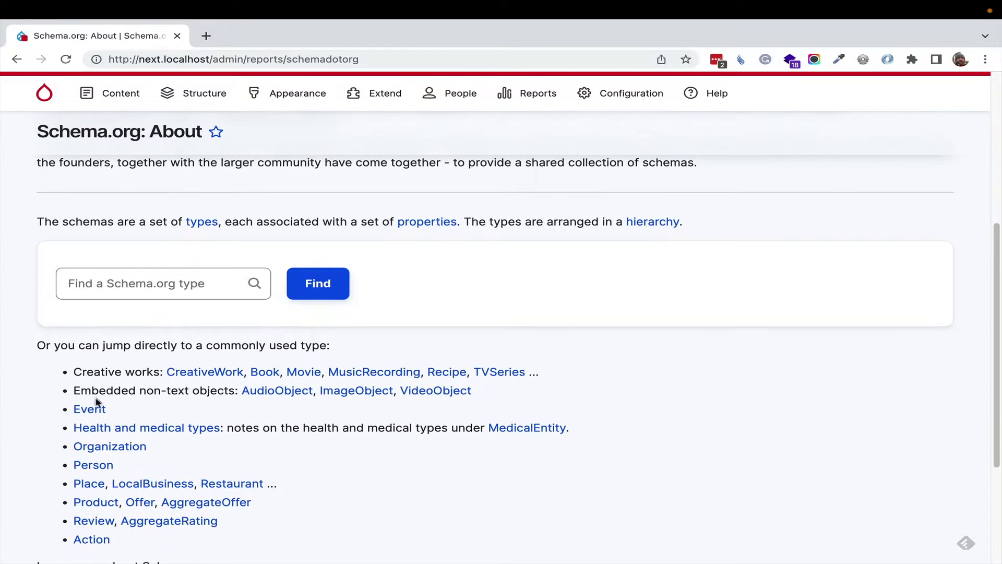
pyautogui.click(92, 413)
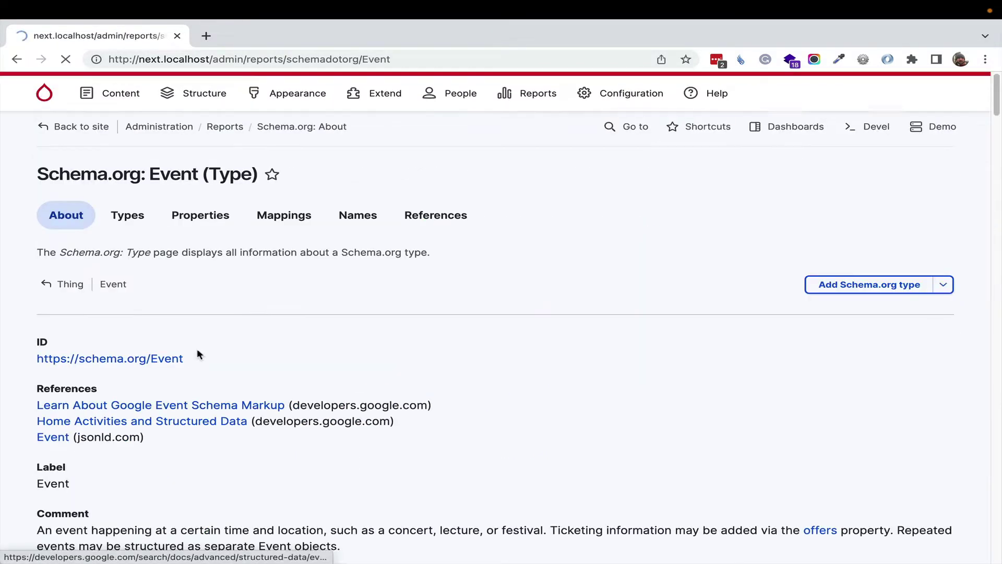
pyautogui.keyDown('super'); pyautogui.click(167, 360); pyautogui.keyUp('super')
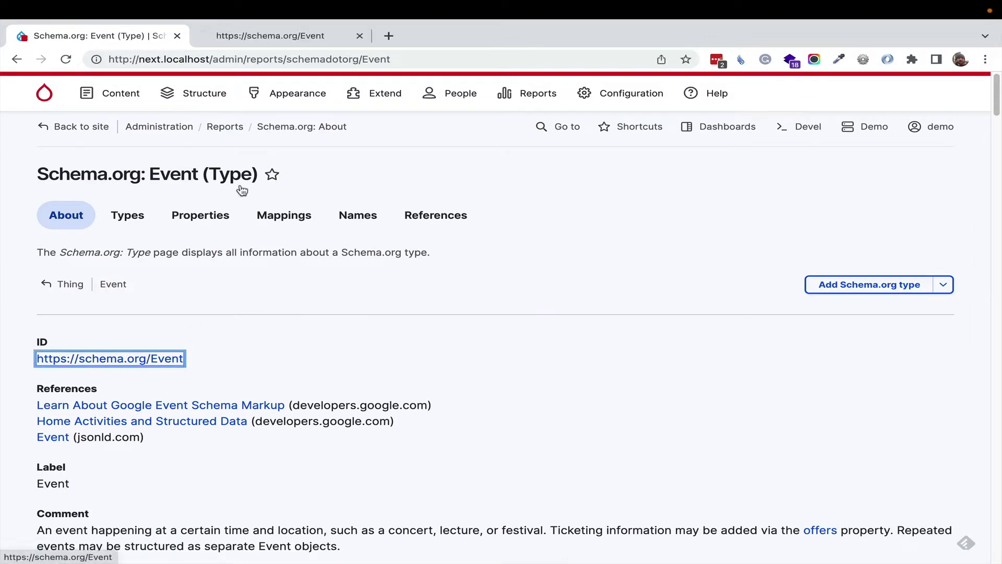
pyautogui.click(279, 36)
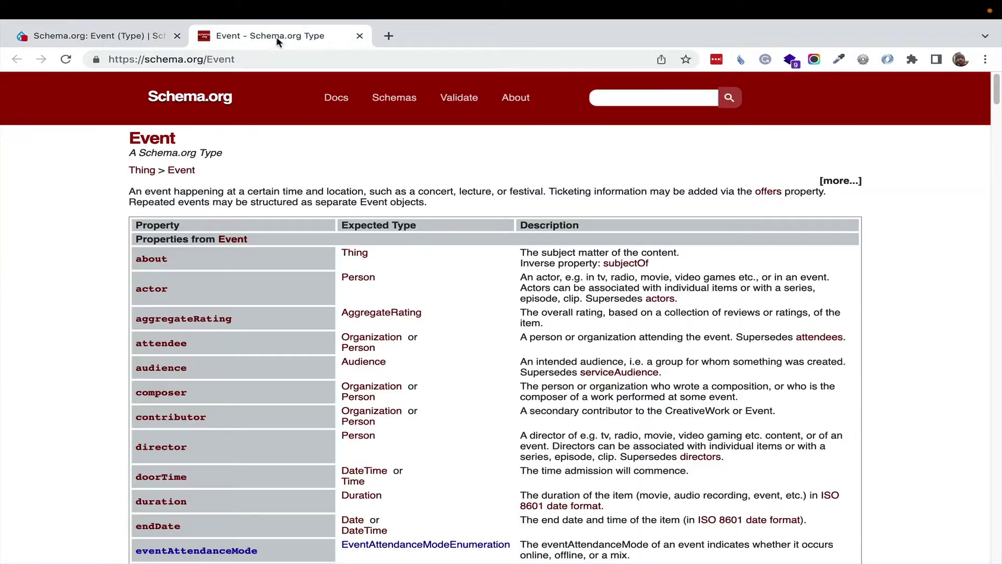
# Step: Back on the Drupal Event report, review its properties and highlight the ignored properties list
pyautogui.click(133, 39)
pyautogui.scroll(-1, 379, 308)
pyautogui.scroll(-3, 379, 311)
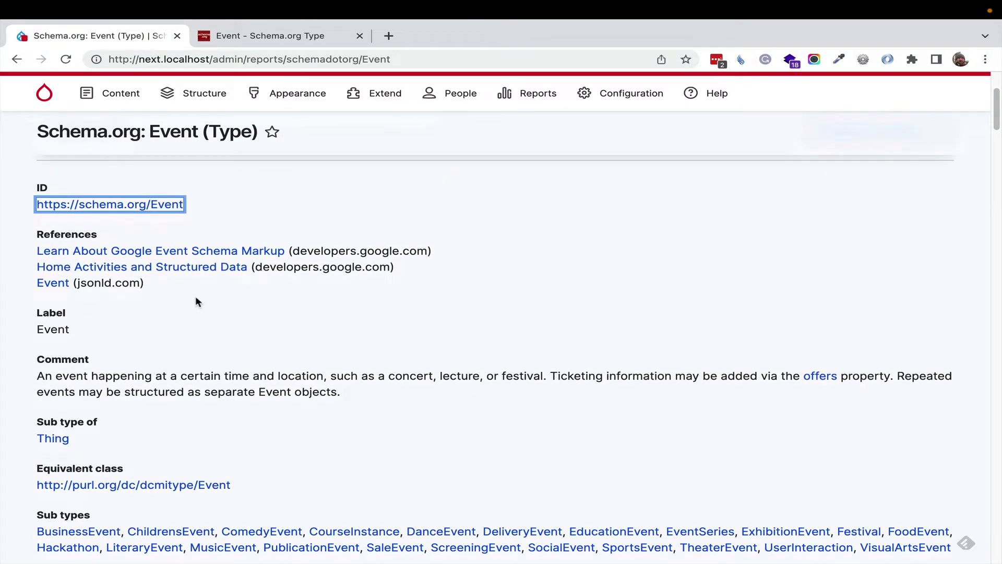
pyautogui.moveTo(197, 300); pyautogui.dragTo(16, 241)
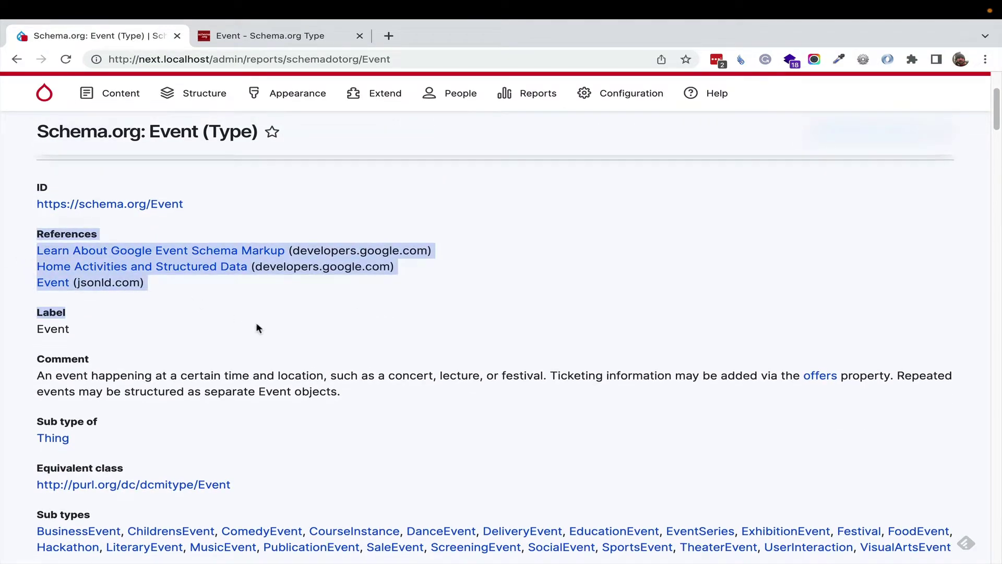
pyautogui.scroll(-10, 257, 329)
pyautogui.scroll(-5, 258, 327)
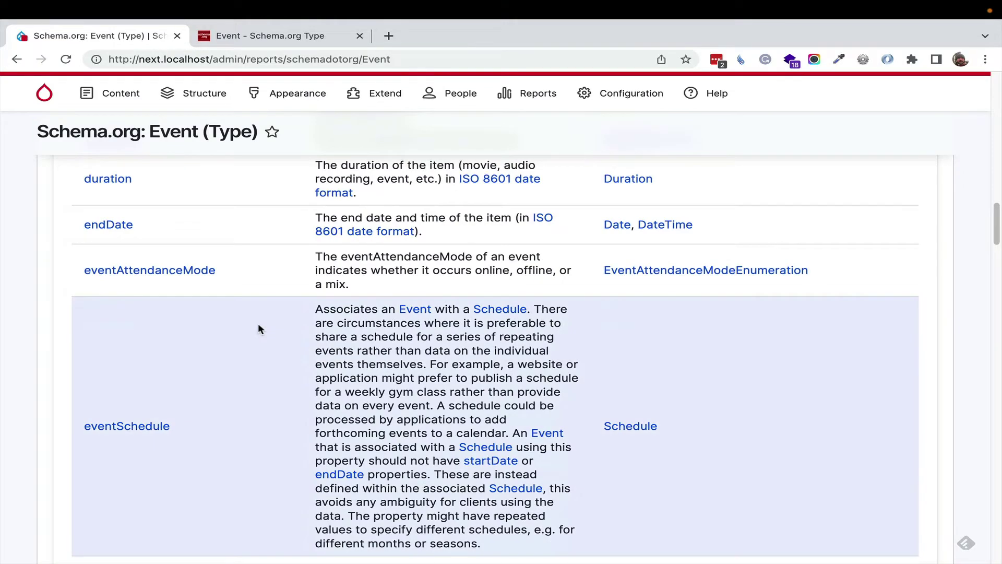
pyautogui.scroll(-7, 257, 328)
pyautogui.scroll(-15, 272, 336)
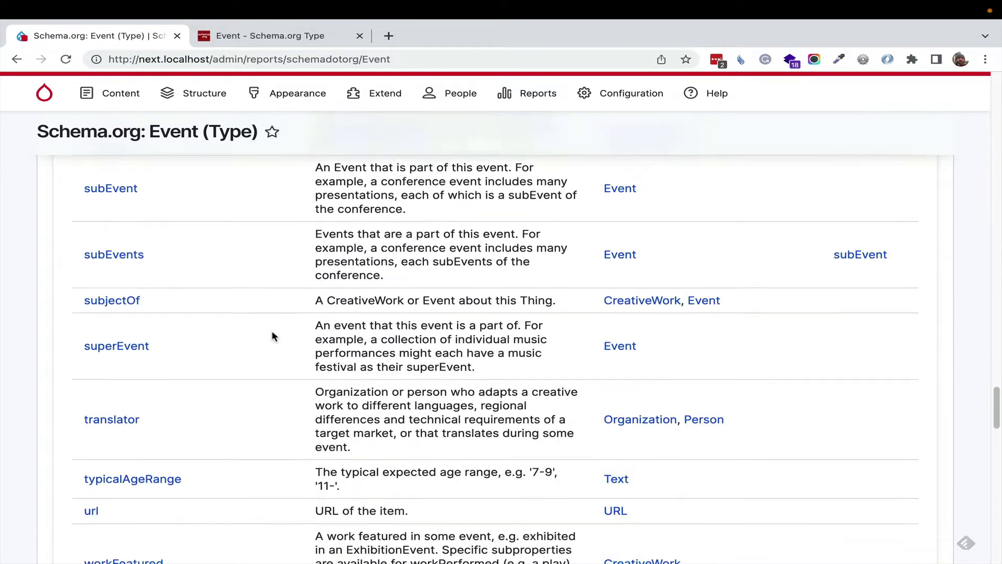
pyautogui.scroll(2, 273, 335)
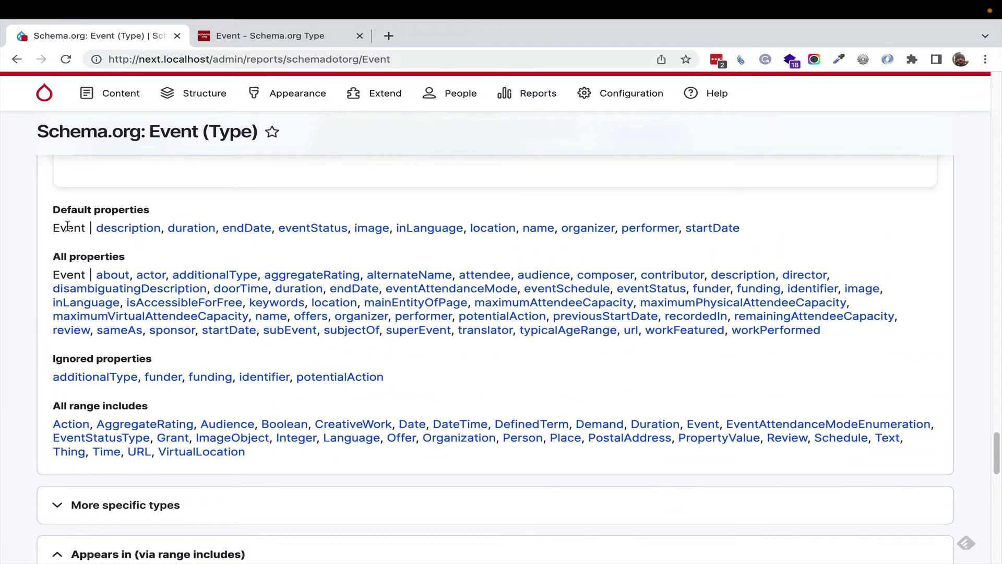
pyautogui.moveTo(67, 226); pyautogui.dragTo(839, 223)
pyautogui.moveTo(384, 377); pyautogui.dragTo(103, 366)
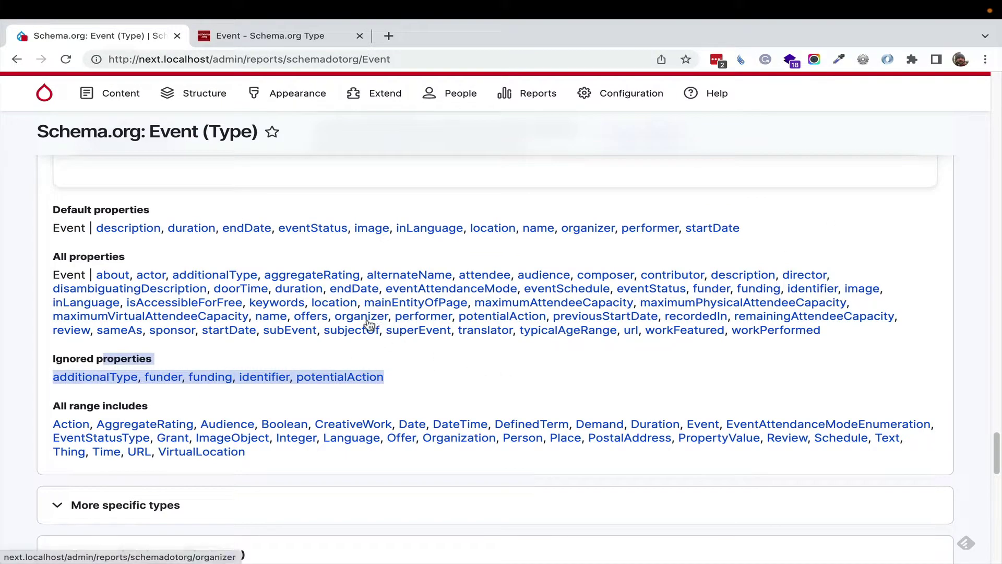
pyautogui.scroll(1, 329, 315)
# Step: Start a new Schema.org content type based on Place from the Content types page
pyautogui.scroll(10, 326, 313)
pyautogui.moveTo(224, 90)
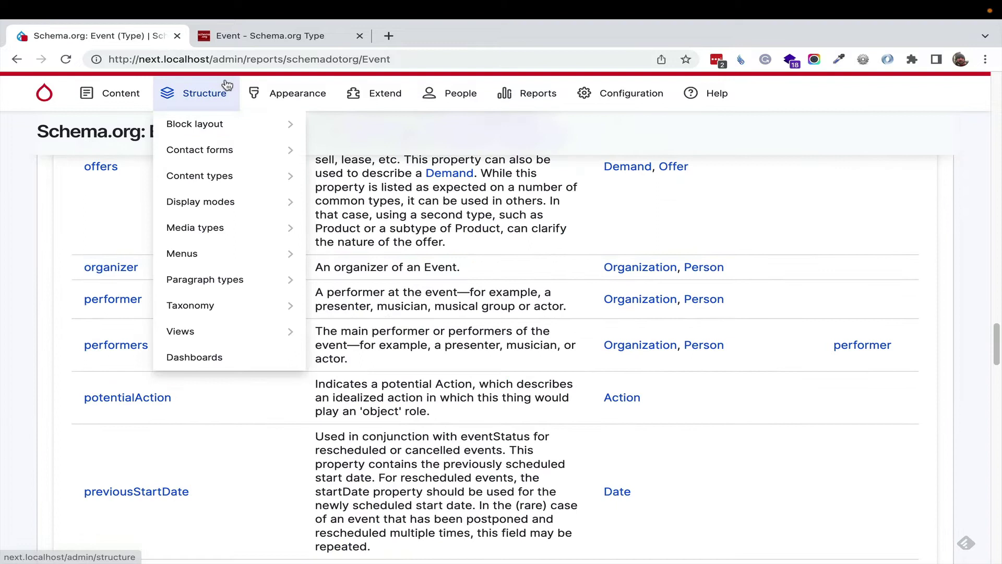
pyautogui.moveTo(223, 207)
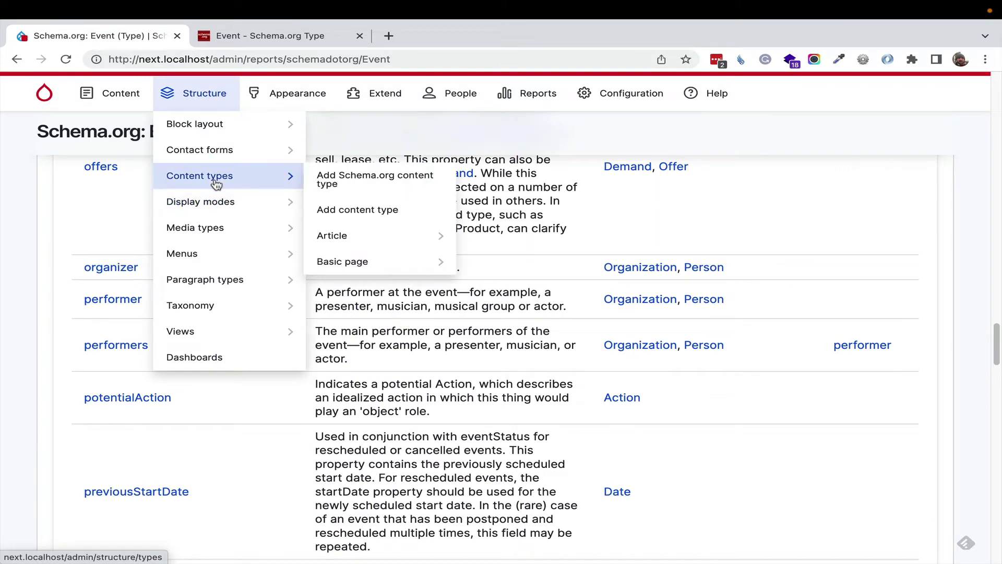
pyautogui.click(216, 182)
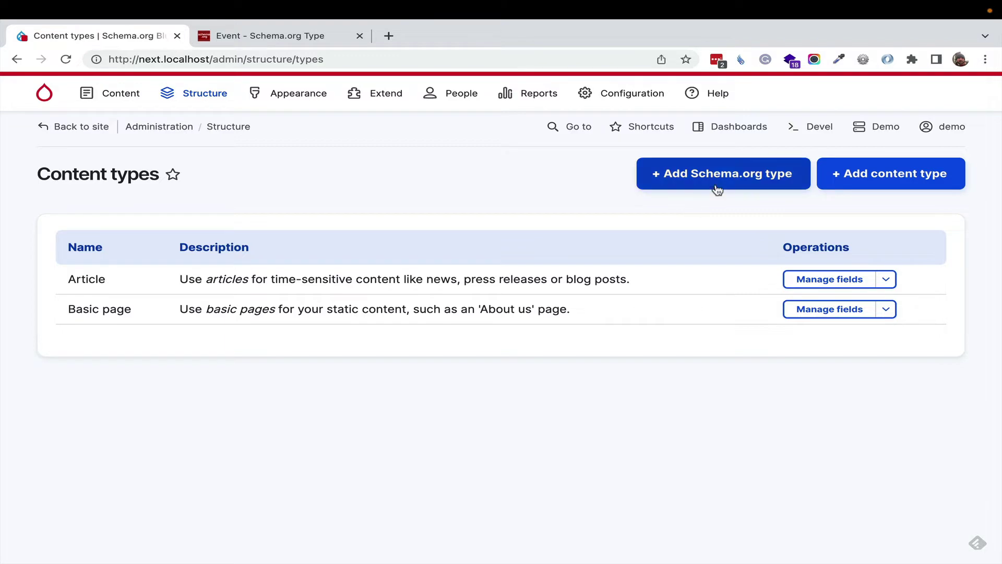
pyautogui.click(694, 183)
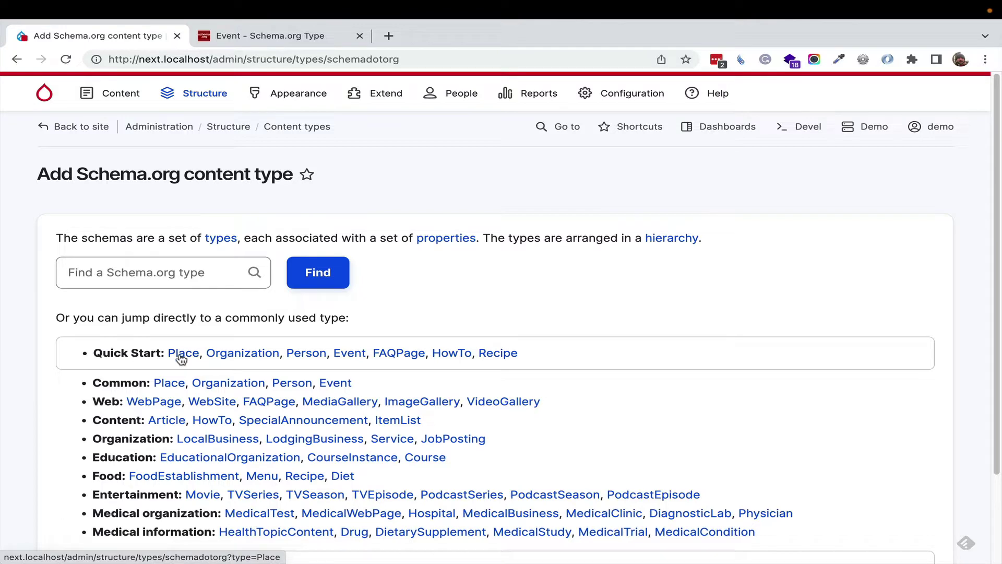
pyautogui.click(181, 357)
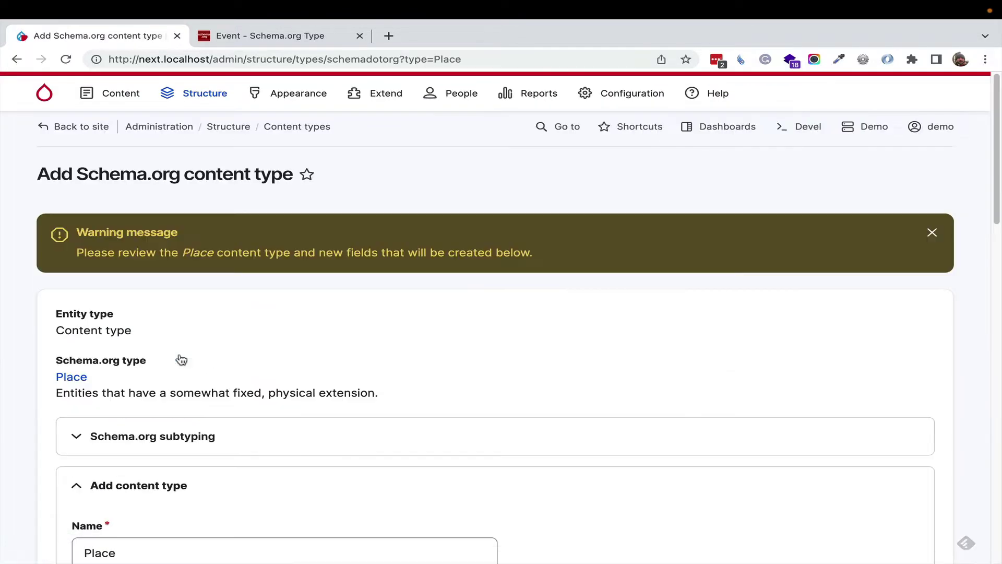
# Step: Review the Place field mappings, expanding and then collapsing the new Address field's settings
pyautogui.scroll(-6, 482, 346)
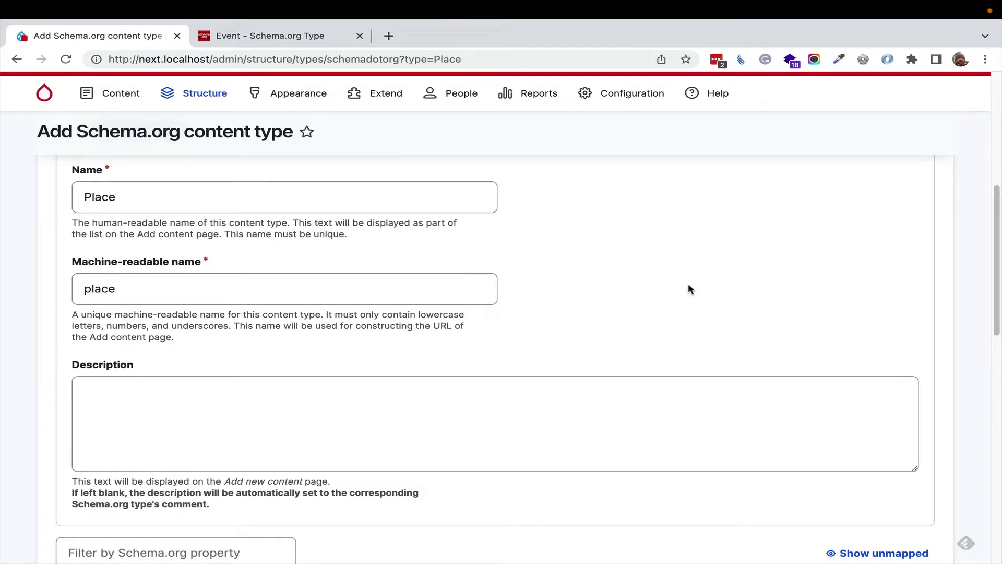
pyautogui.scroll(-7, 687, 282)
pyautogui.scroll(10, 395, 262)
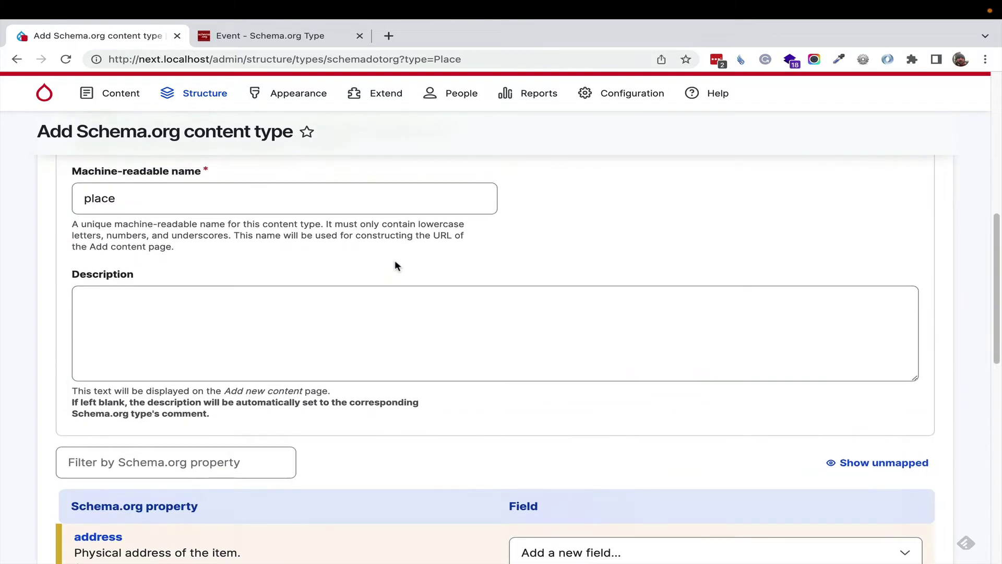
pyautogui.scroll(-3, 395, 266)
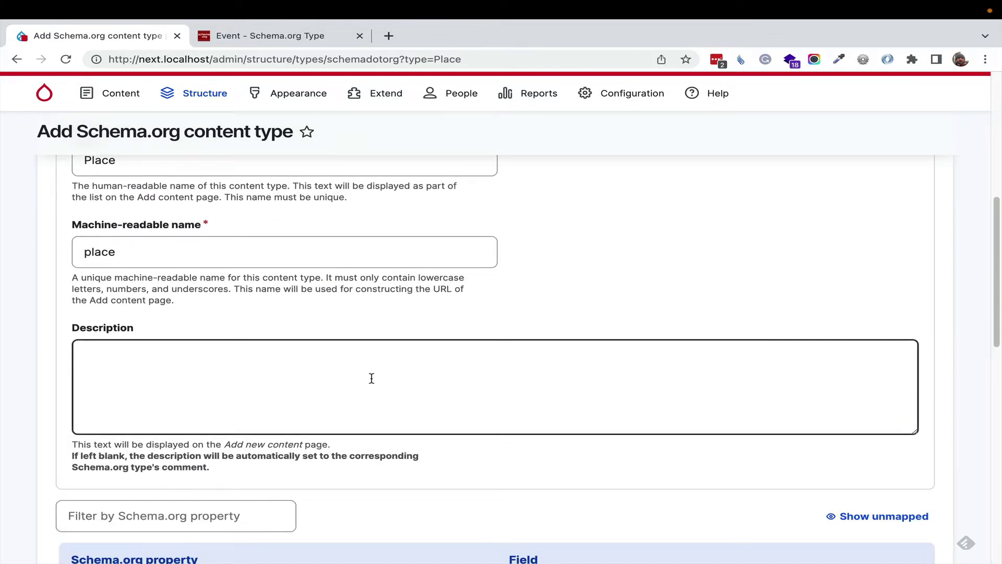
pyautogui.scroll(-5, 371, 378)
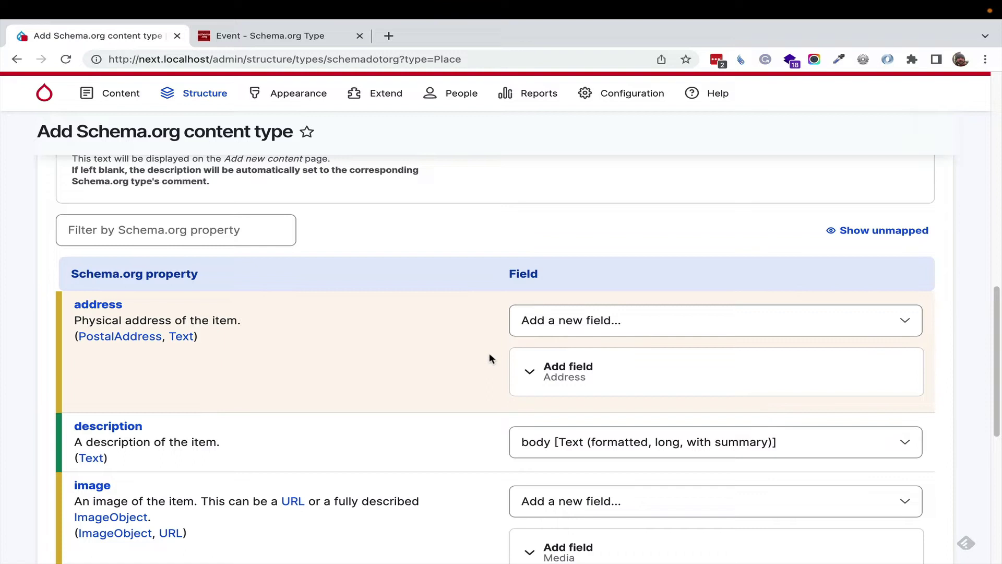
pyautogui.click(567, 369)
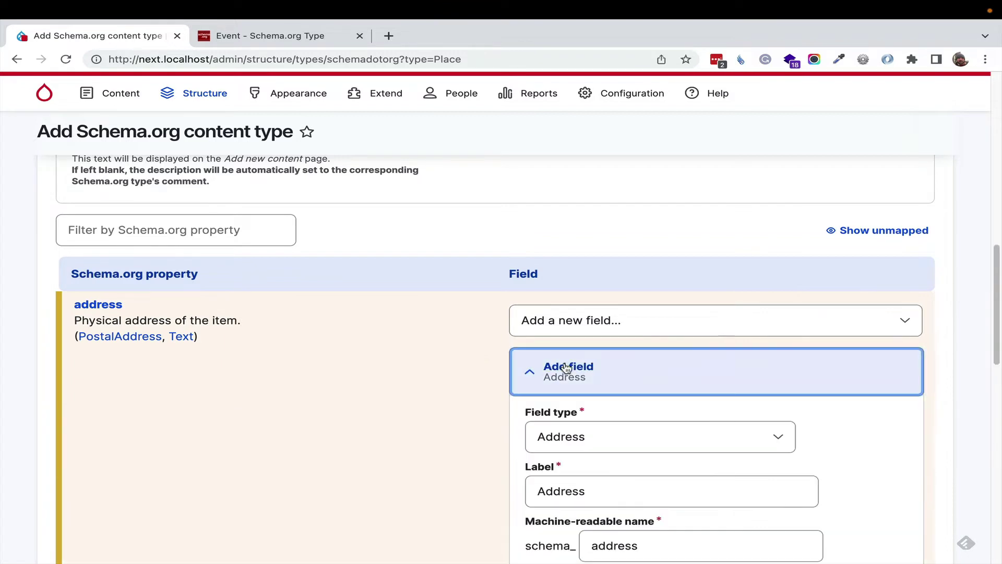
pyautogui.scroll(-2, 564, 363)
pyautogui.scroll(-1, 571, 367)
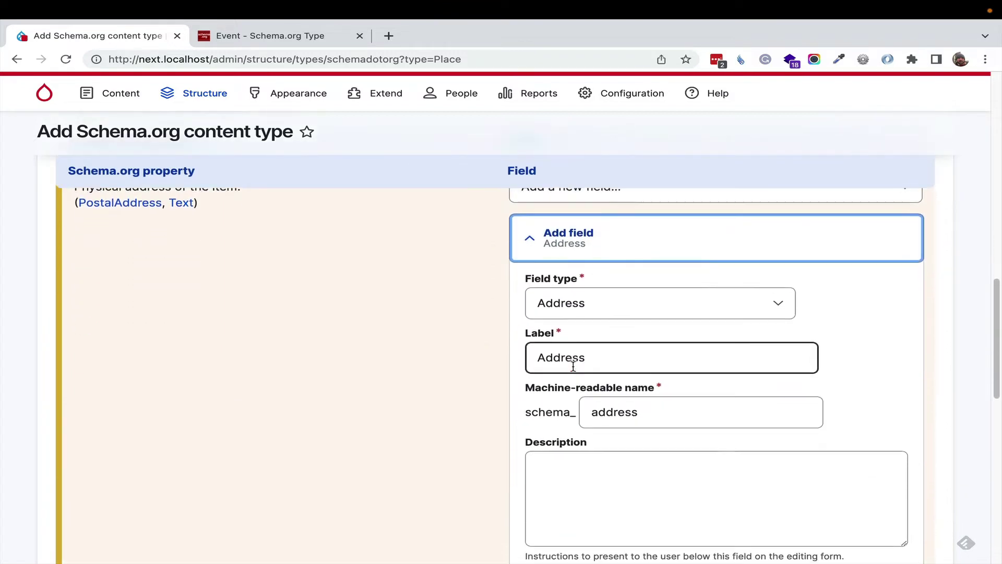
pyautogui.scroll(-1, 632, 389)
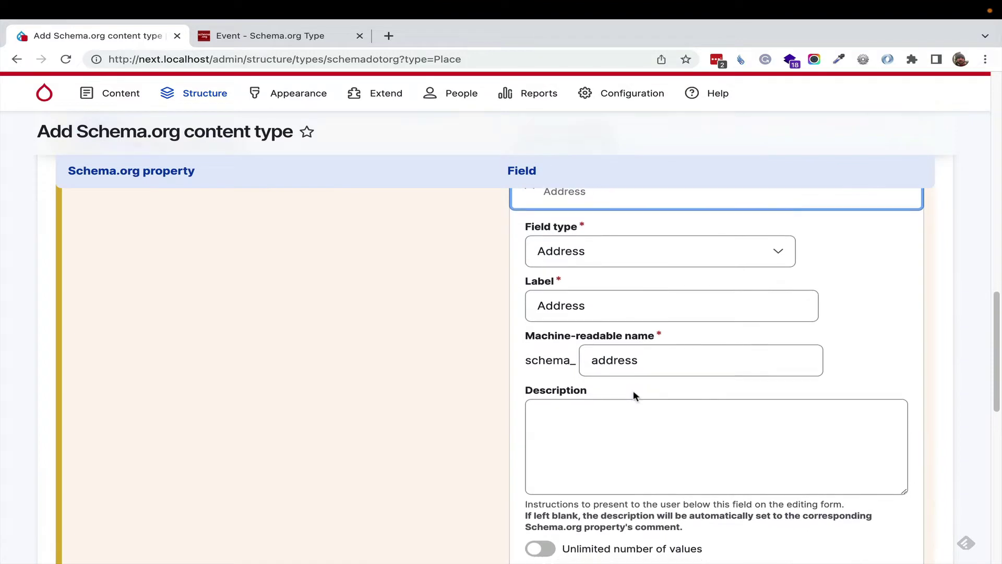
pyautogui.scroll(3, 428, 368)
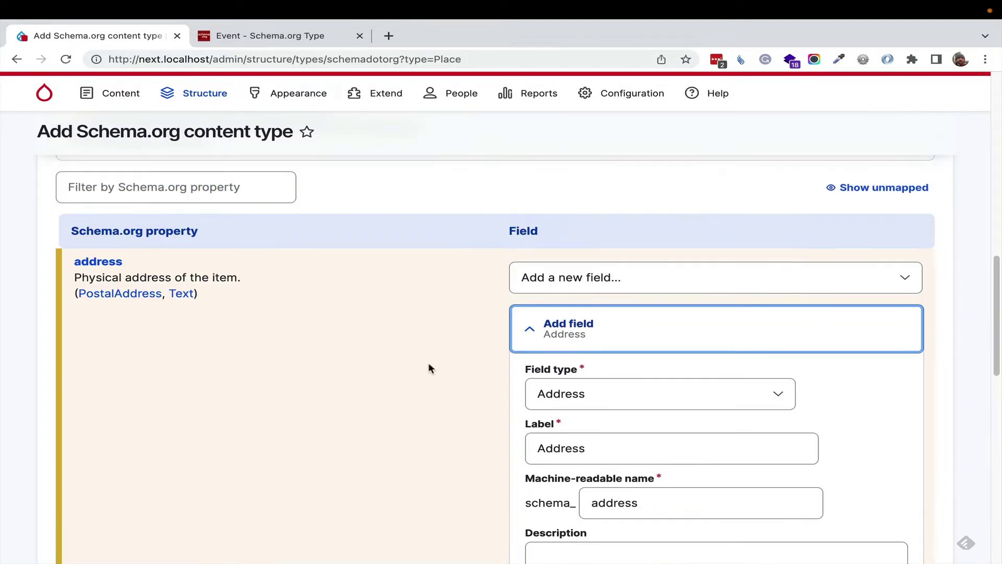
pyautogui.click(617, 329)
# Step: Show and re-hide the unmapped properties, then save the Place content type
pyautogui.click(893, 189)
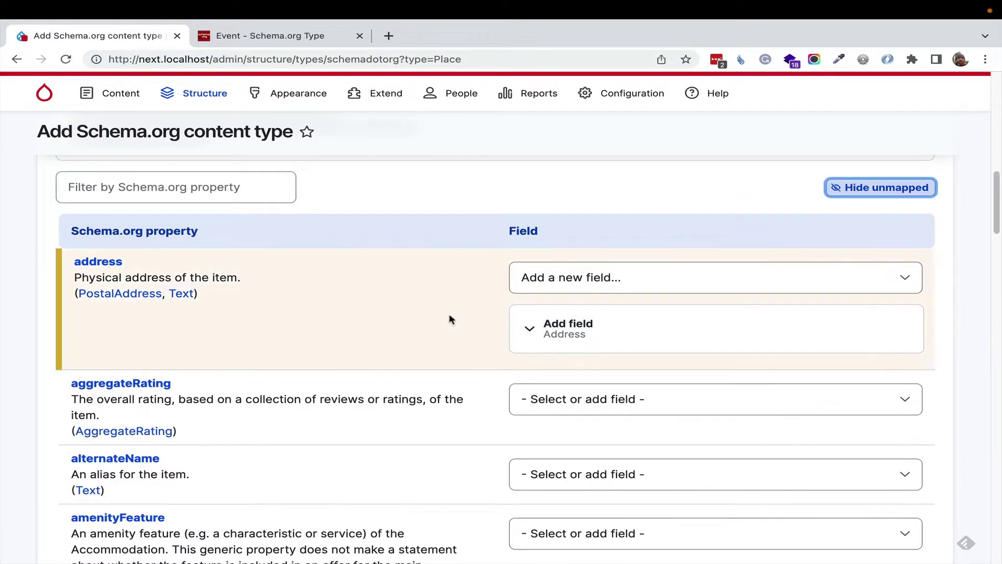
pyautogui.click(887, 188)
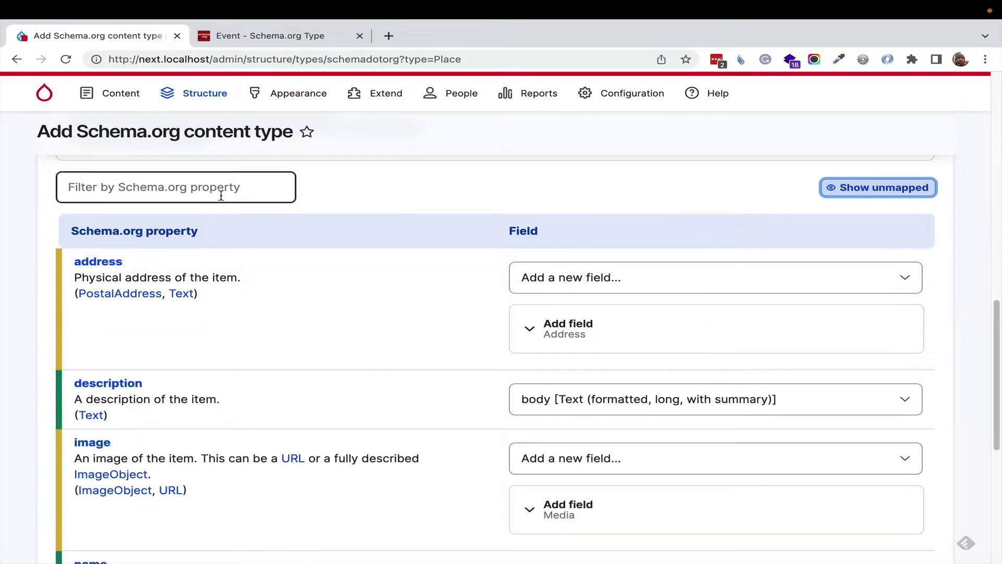
pyautogui.scroll(-10, 376, 290)
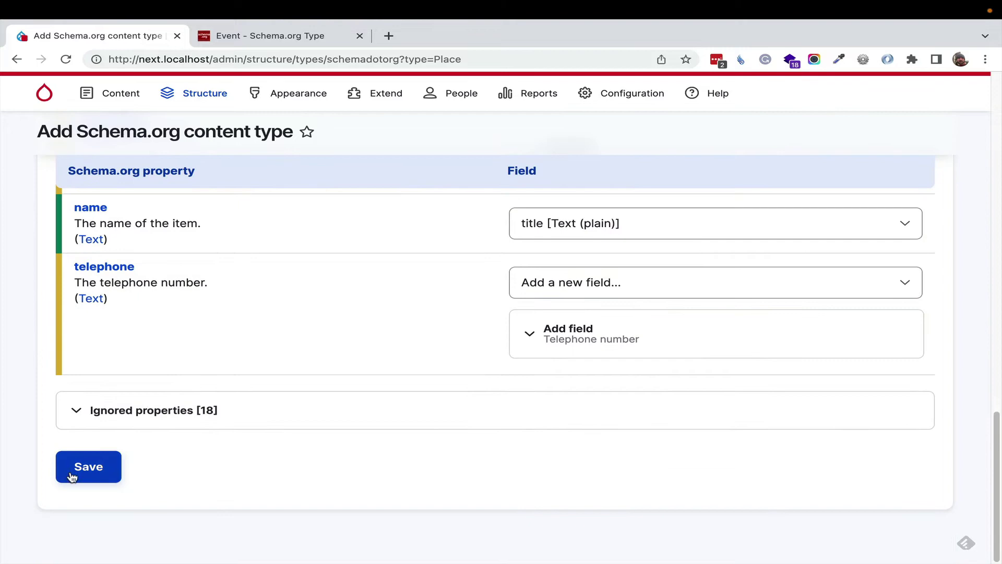
pyautogui.click(86, 470)
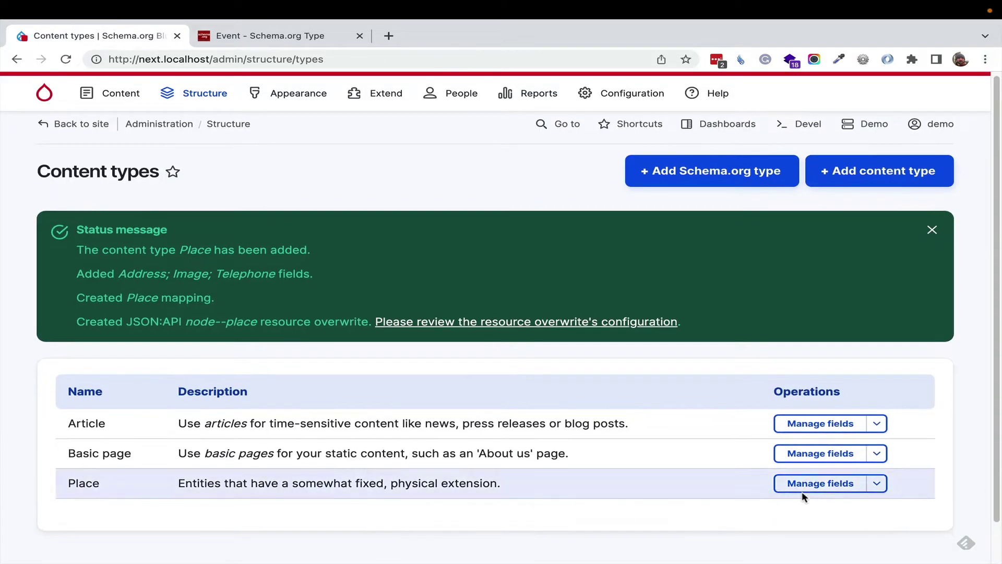
# Step: Check Place's fields, noting the schema_ prefix, then open Add Schema.org type again
pyautogui.click(805, 490)
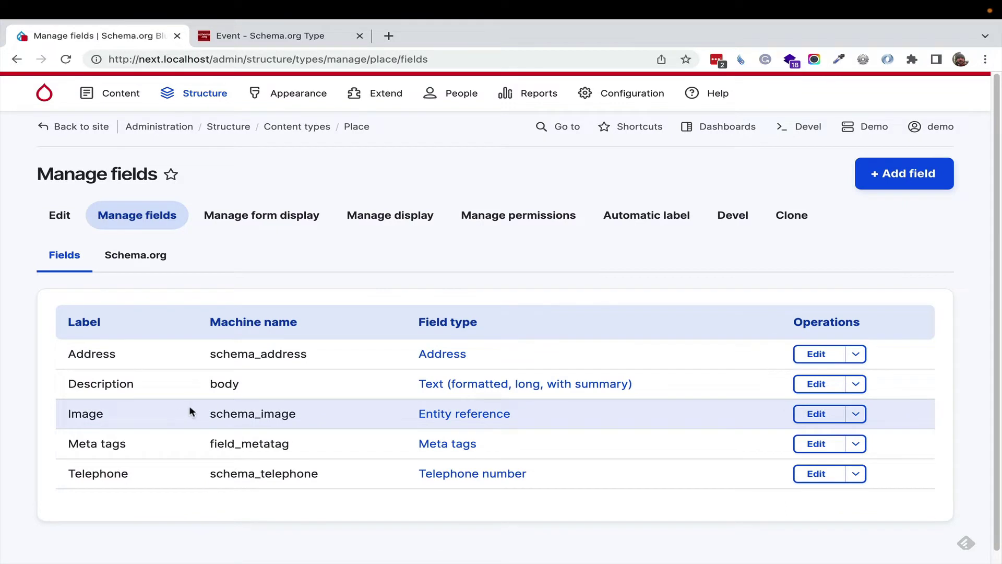
pyautogui.moveTo(210, 413); pyautogui.dragTo(259, 412)
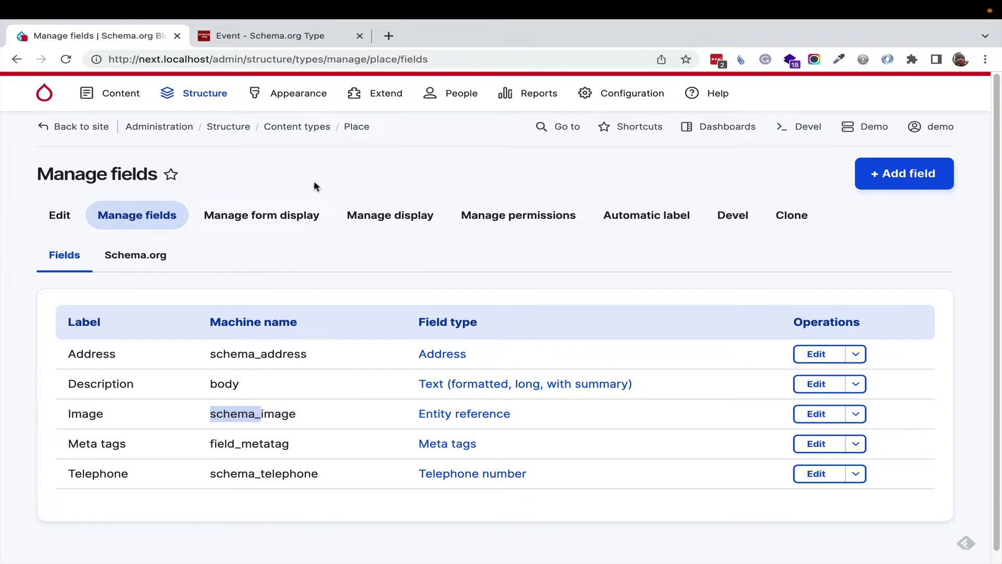
pyautogui.click(303, 128)
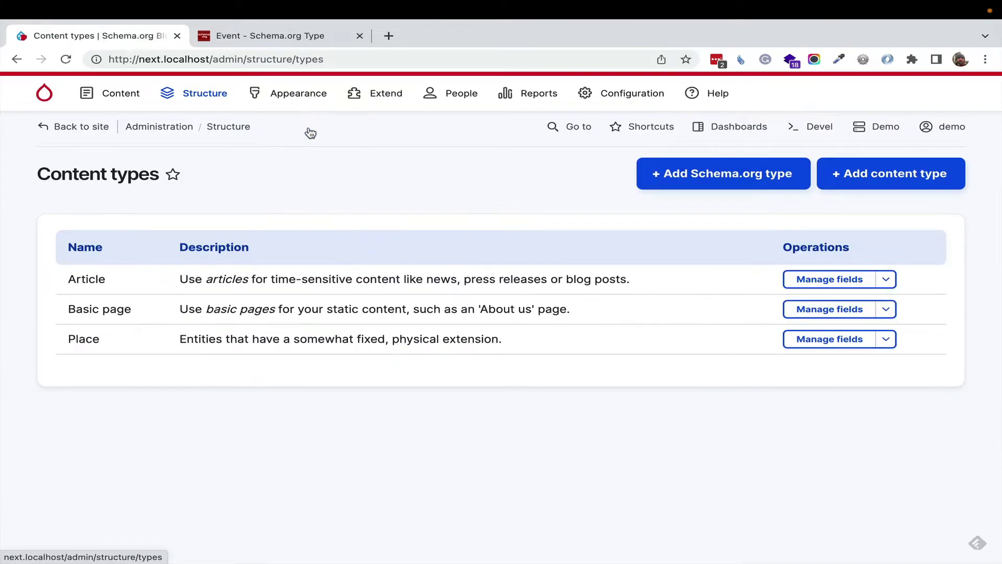
pyautogui.click(648, 185)
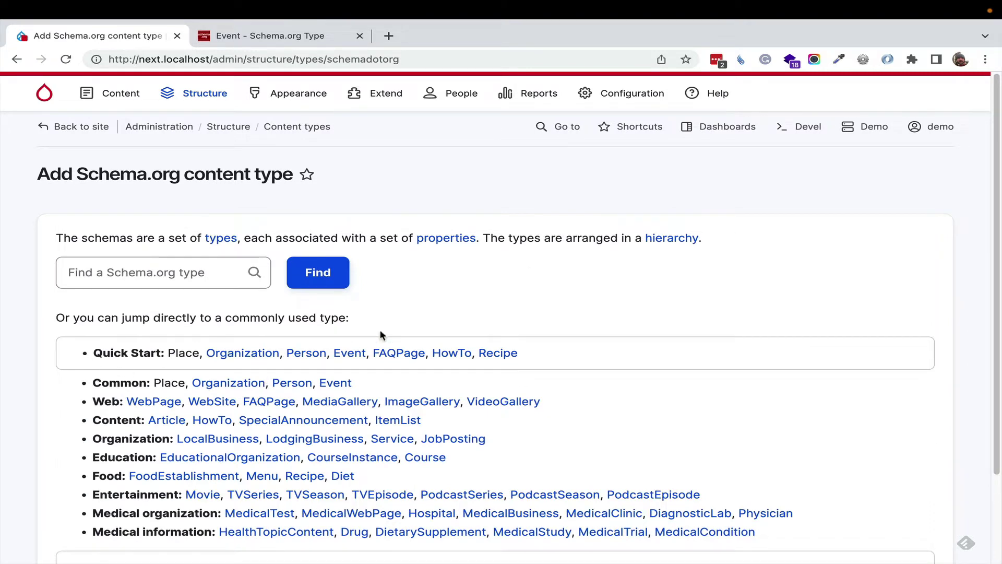
# Step: Open Configuration > Search and metadata > Schema.org, showing Place mapped via /jsonapi/node/place
pyautogui.moveTo(632, 102)
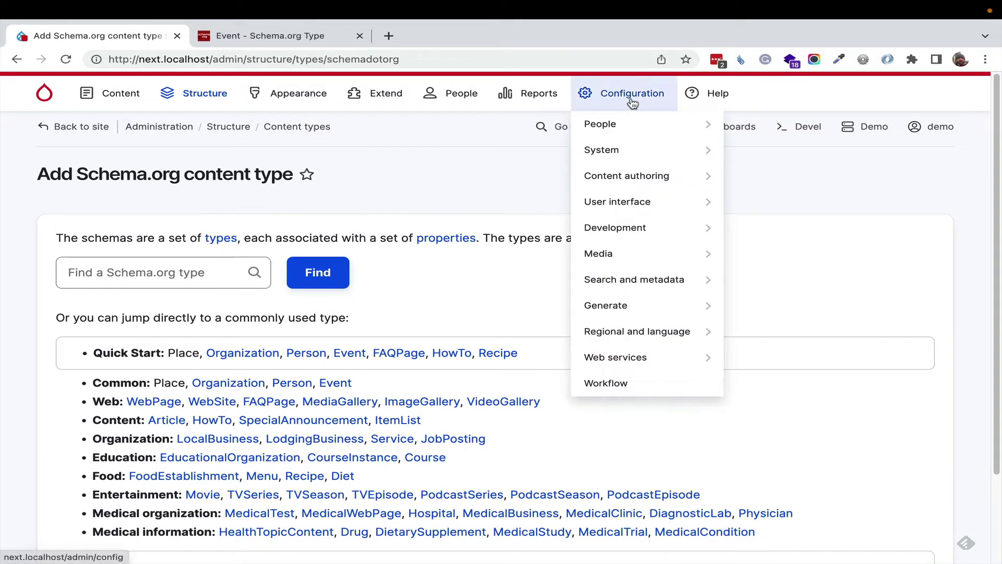
pyautogui.moveTo(646, 280)
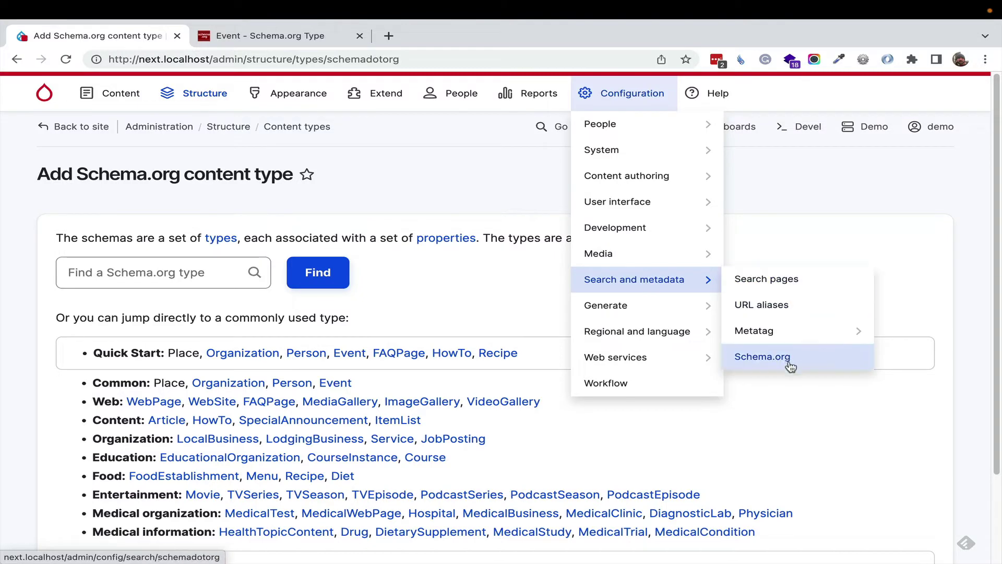
pyautogui.click(763, 357)
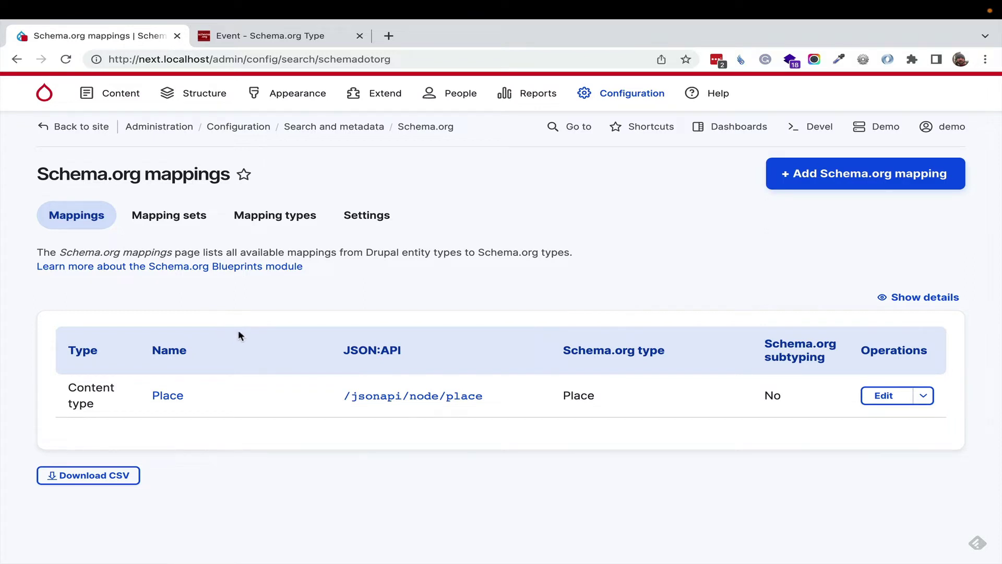
# Step: Set up and confirm the Common mapping set from the Mapping sets tab
pyautogui.click(186, 220)
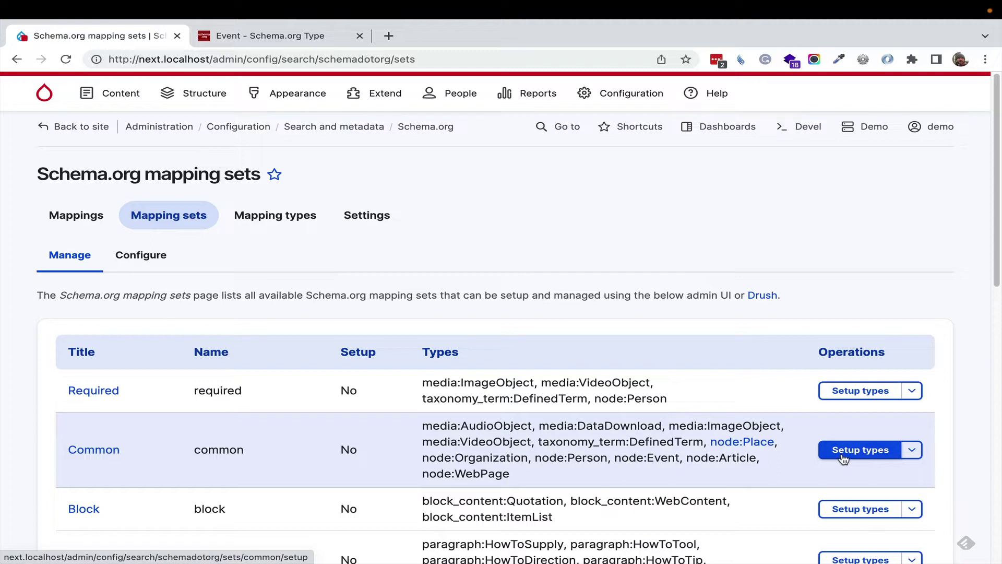
pyautogui.click(844, 458)
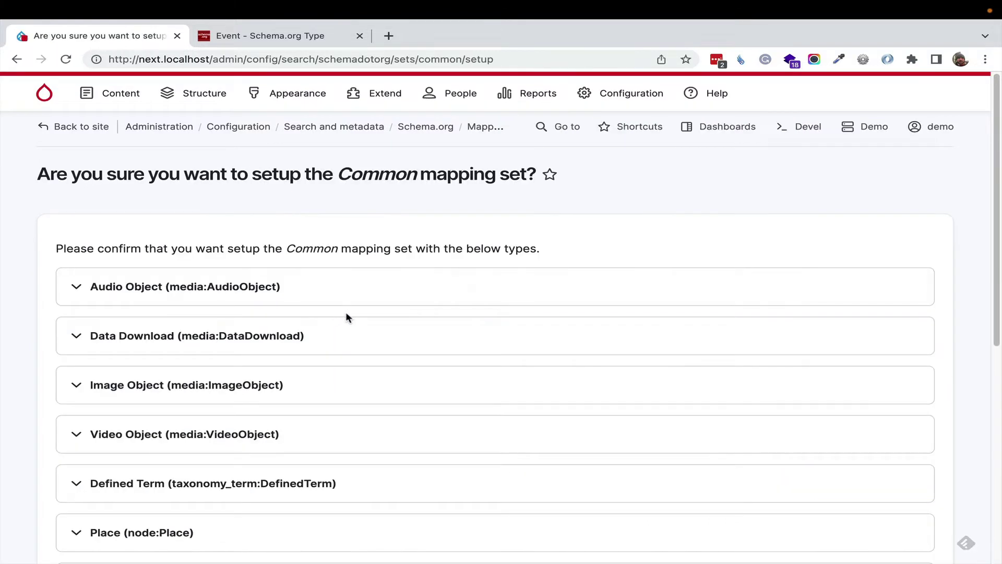
pyautogui.scroll(-4, 341, 282)
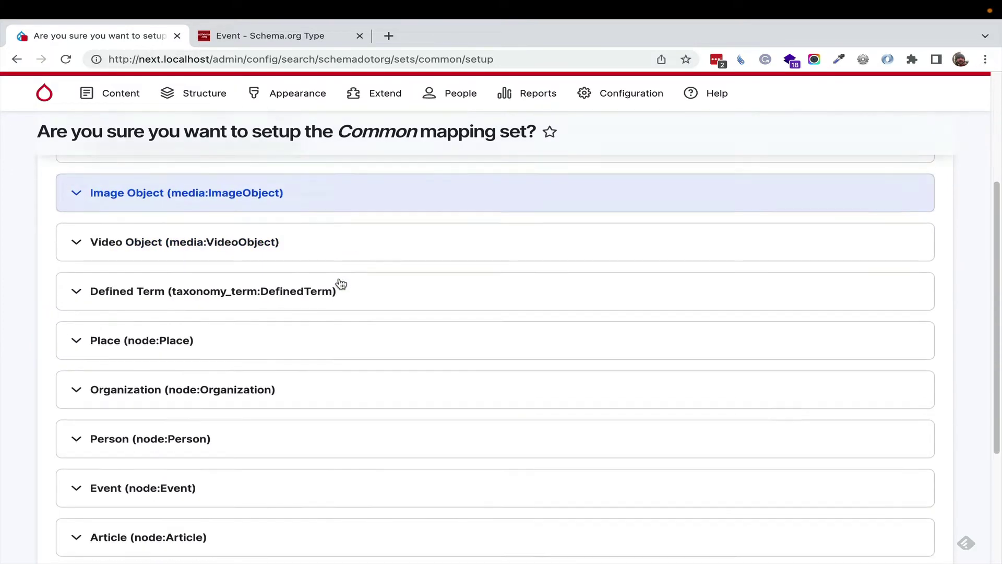
pyautogui.scroll(-4, 337, 287)
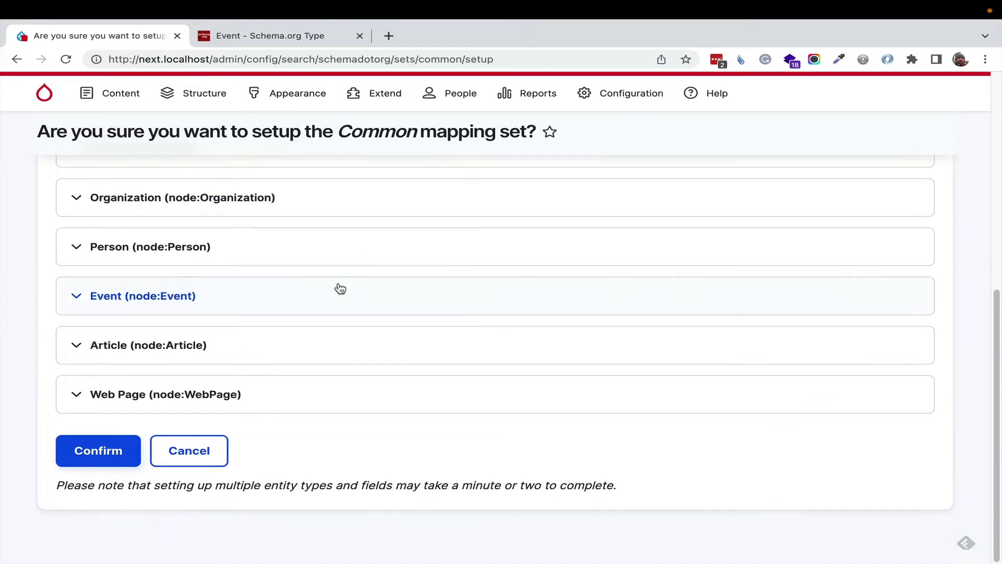
pyautogui.click(80, 447)
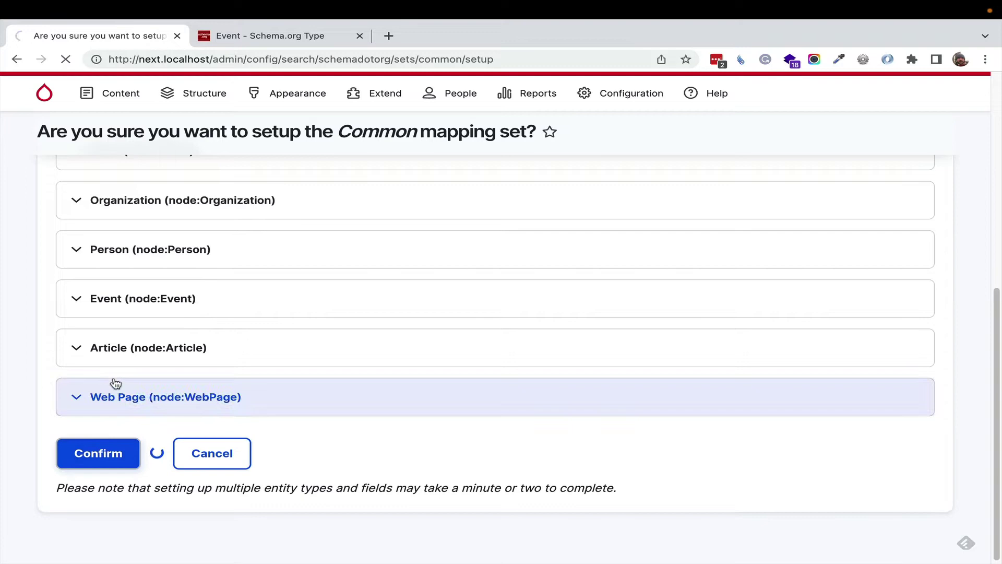
# Step: Inspect the types it created, expanding the Person and Article details
pyautogui.click(146, 261)
pyautogui.scroll(-1, 502, 286)
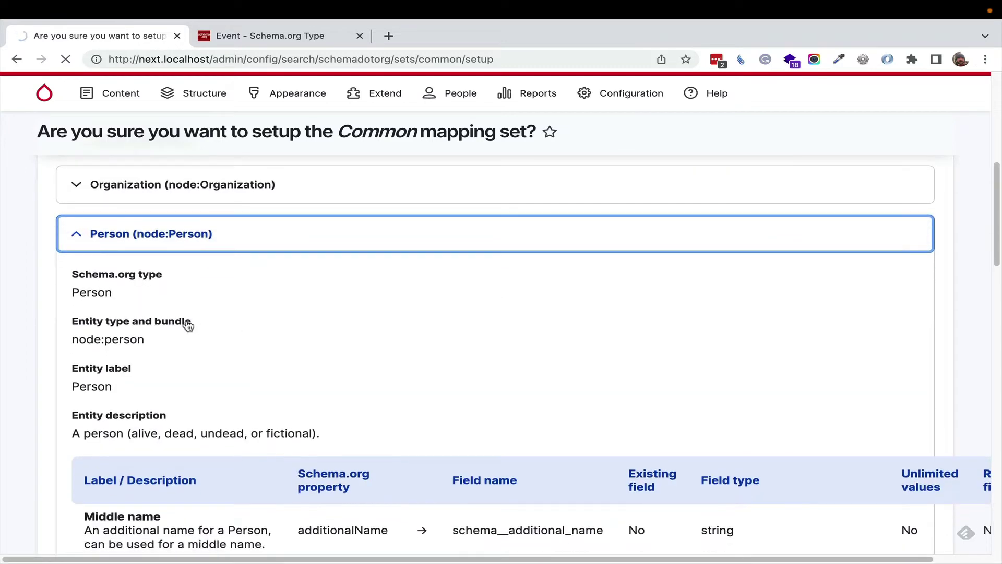
pyautogui.scroll(-5, 488, 332)
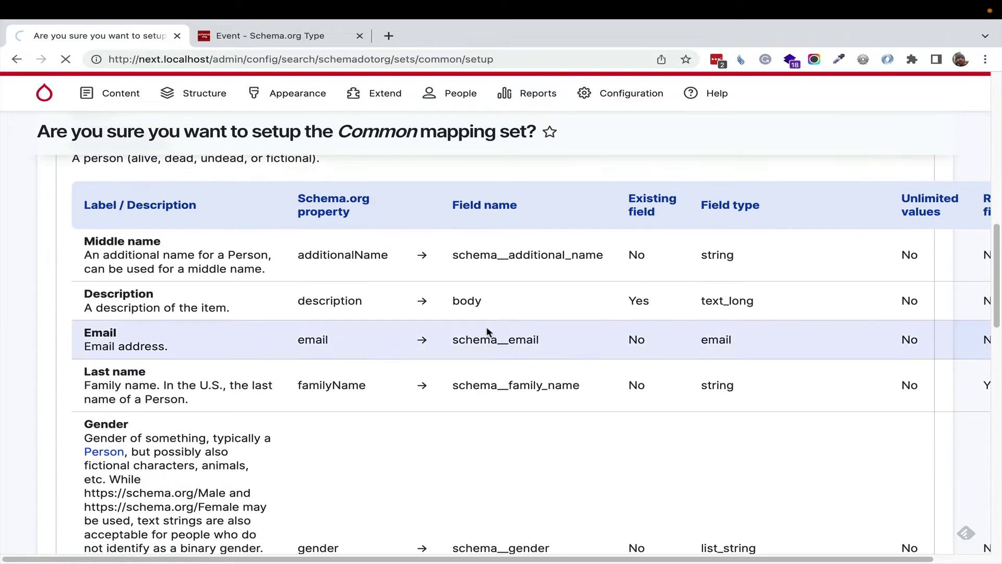
pyautogui.scroll(2, 482, 334)
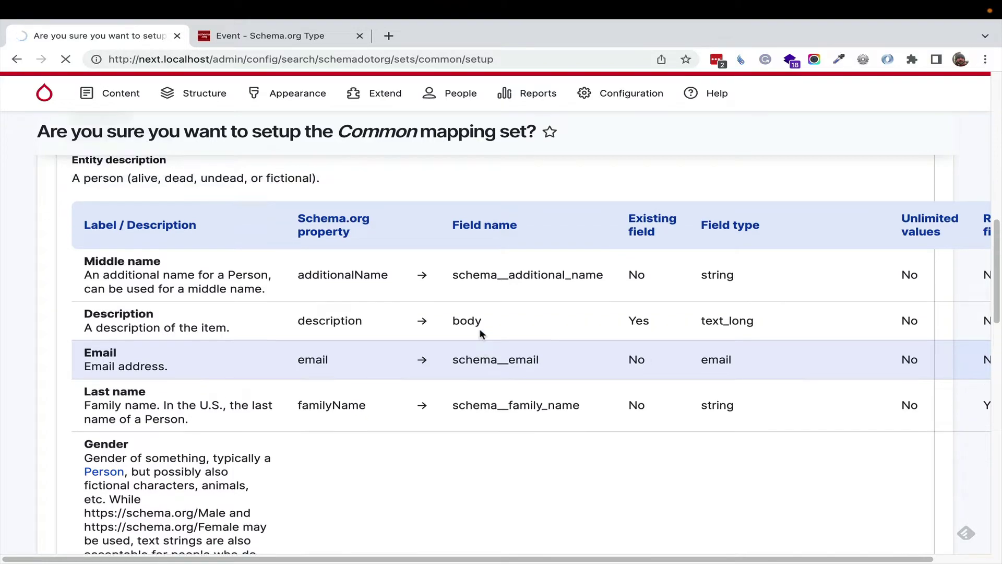
pyautogui.scroll(-3, 481, 335)
pyautogui.scroll(-10, 482, 335)
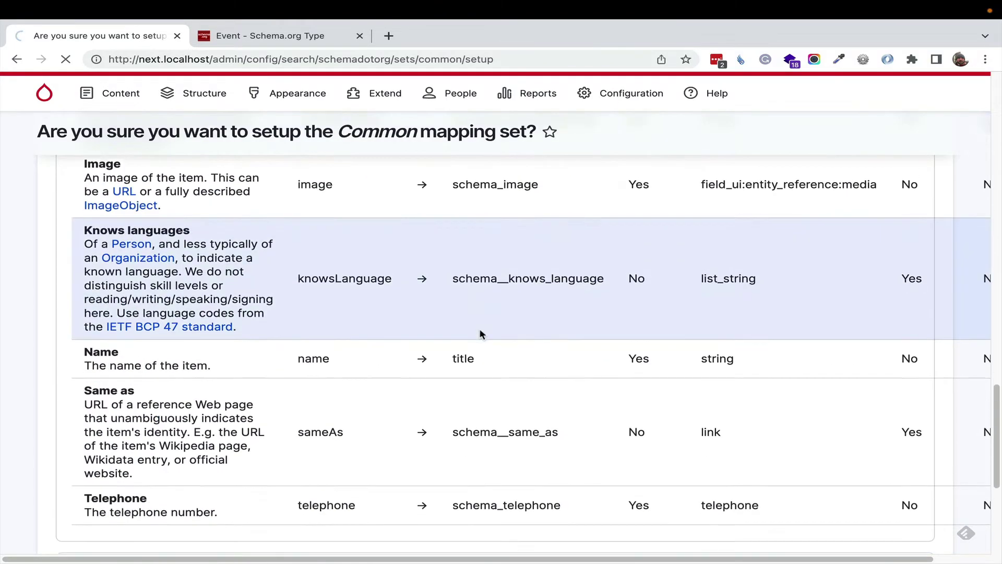
pyautogui.scroll(-5, 481, 334)
pyautogui.click(198, 345)
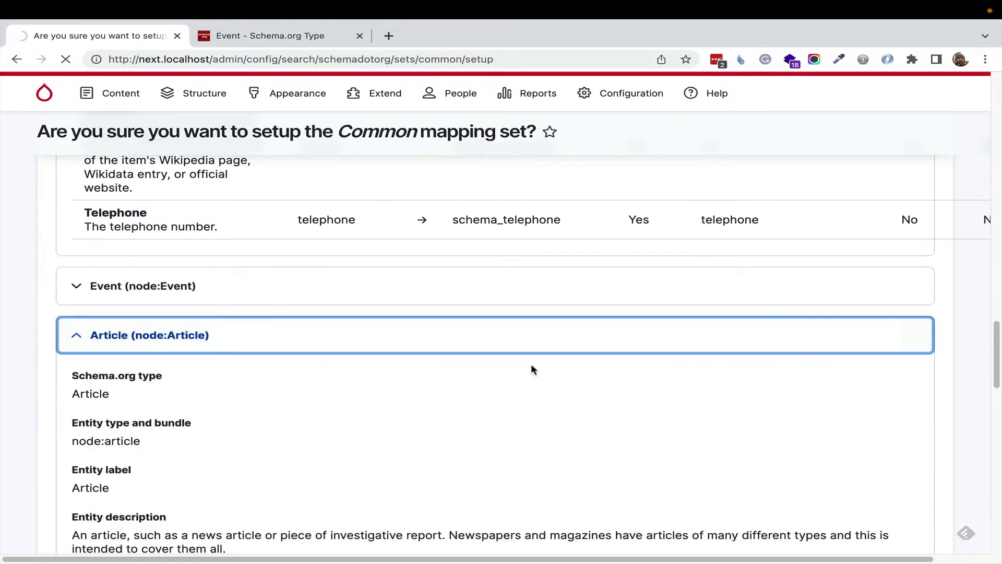
pyautogui.scroll(-6, 530, 363)
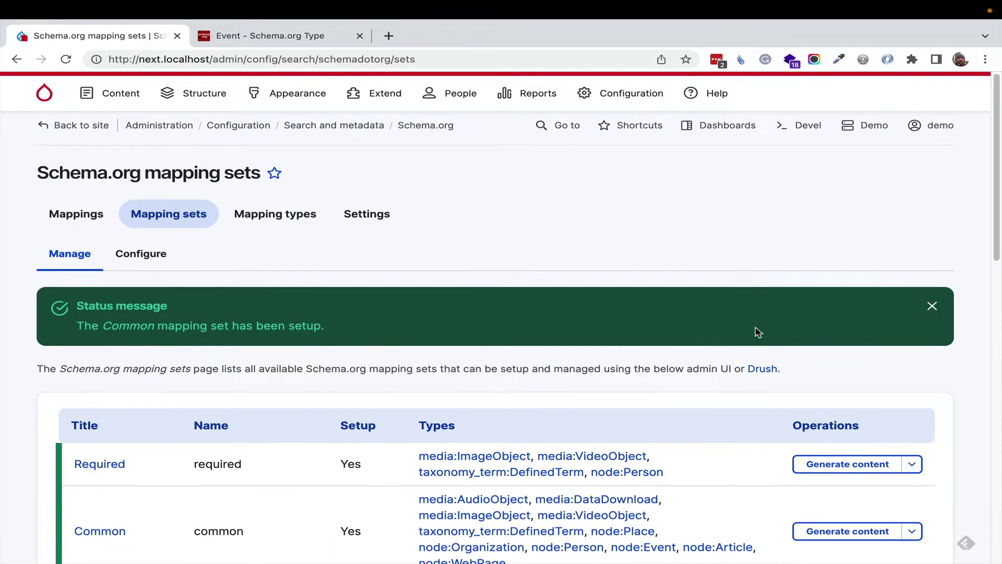
pyautogui.scroll(-2, 836, 476)
# Step: Generate the Common set's sample content: 5 media items, 5 terms and 5 nodes
pyautogui.click(913, 448)
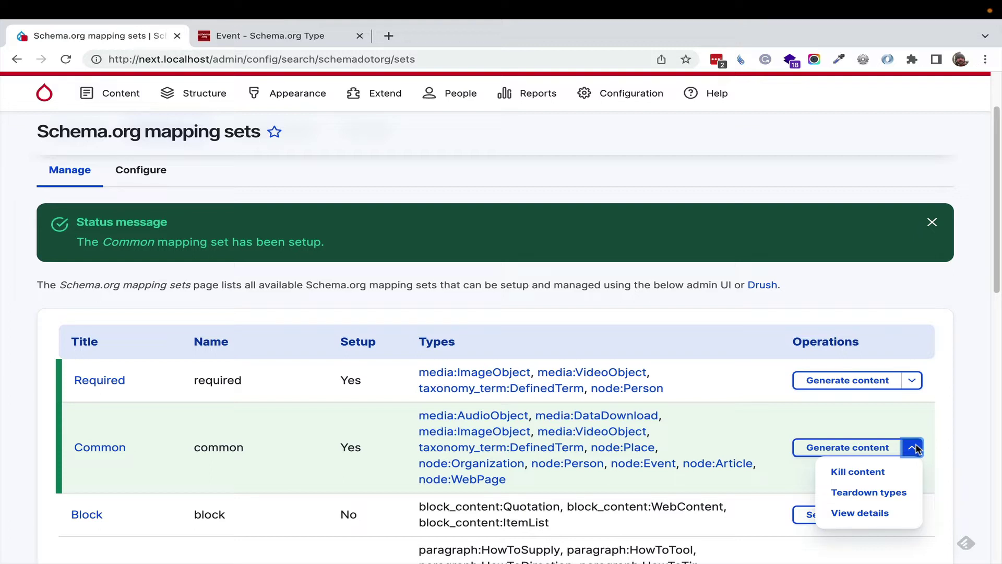
pyautogui.click(824, 448)
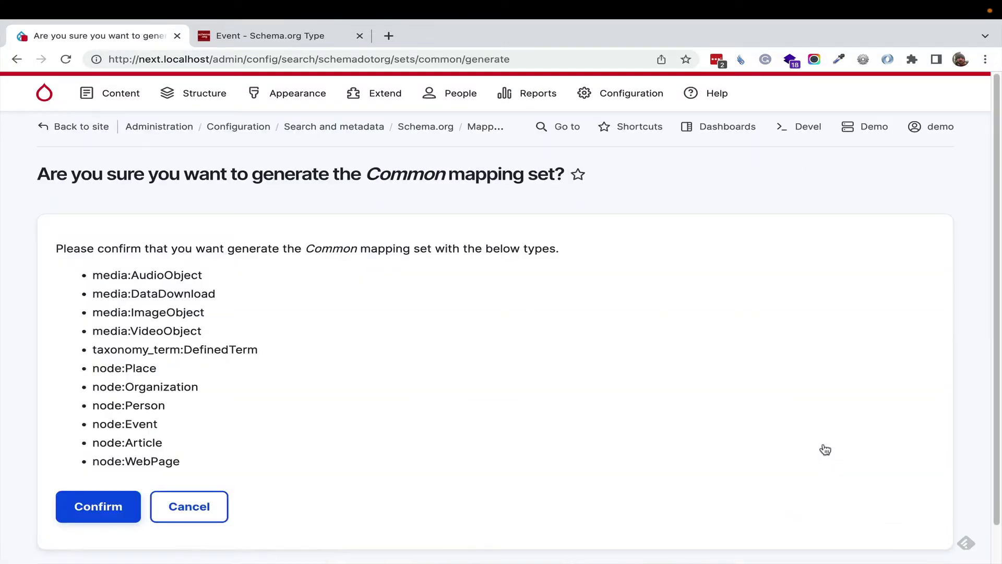
pyautogui.click(107, 504)
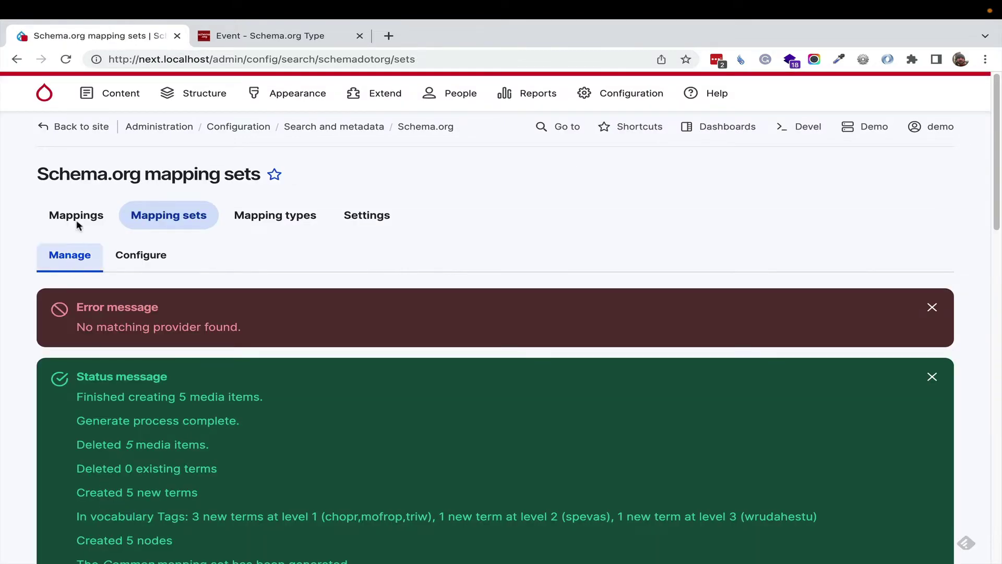
pyautogui.click(113, 102)
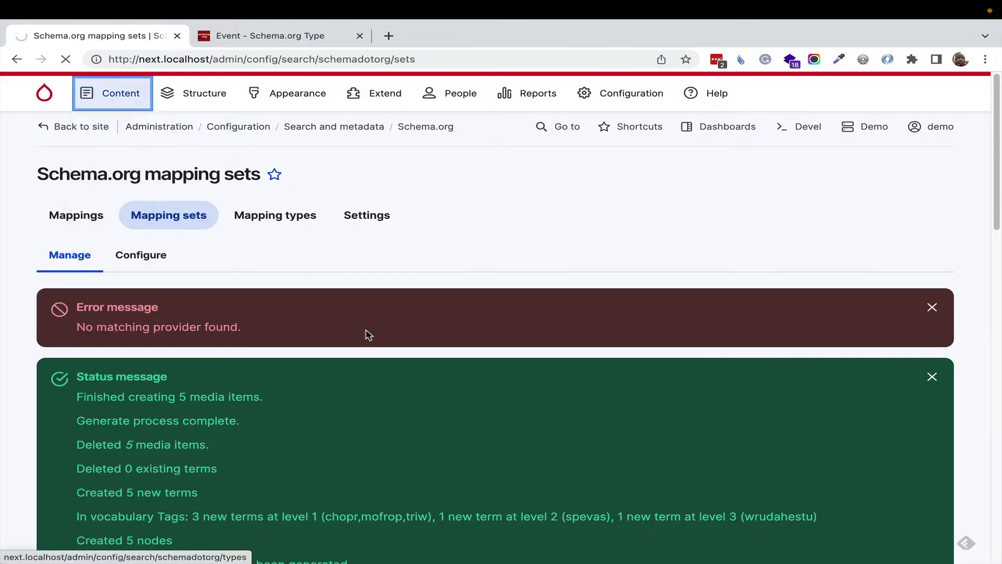
pyautogui.scroll(-1, 374, 360)
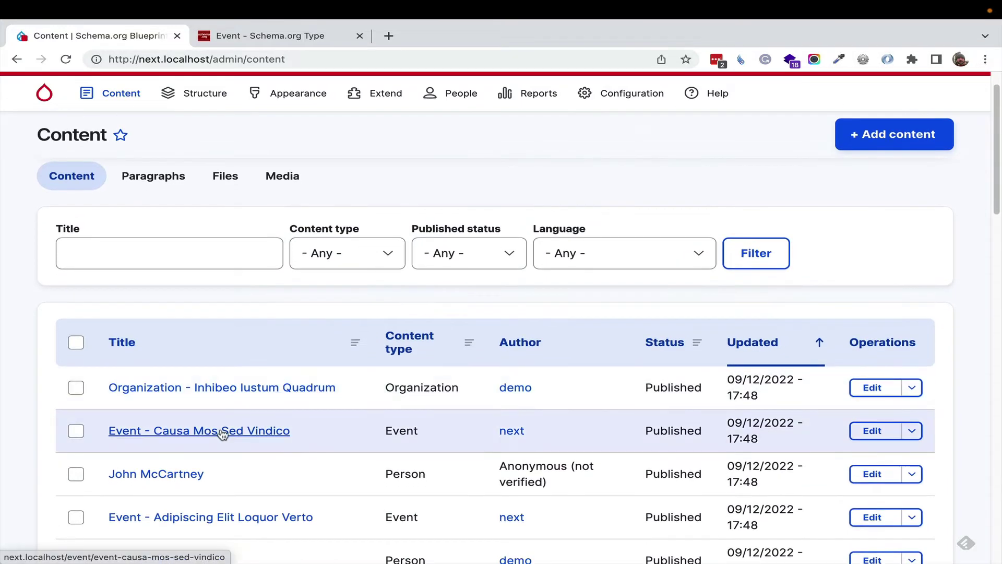
pyautogui.click(223, 434)
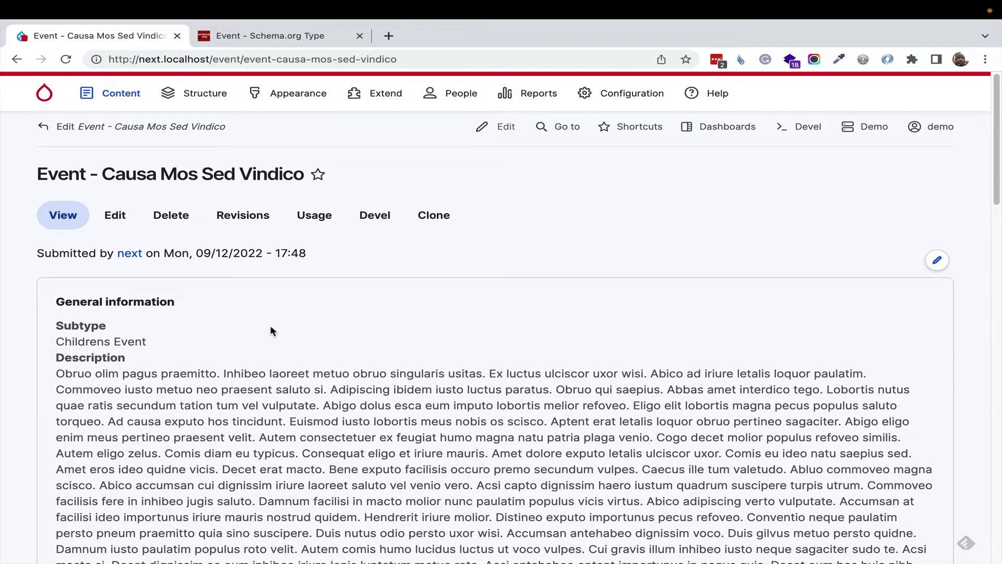
pyautogui.scroll(-3, 272, 330)
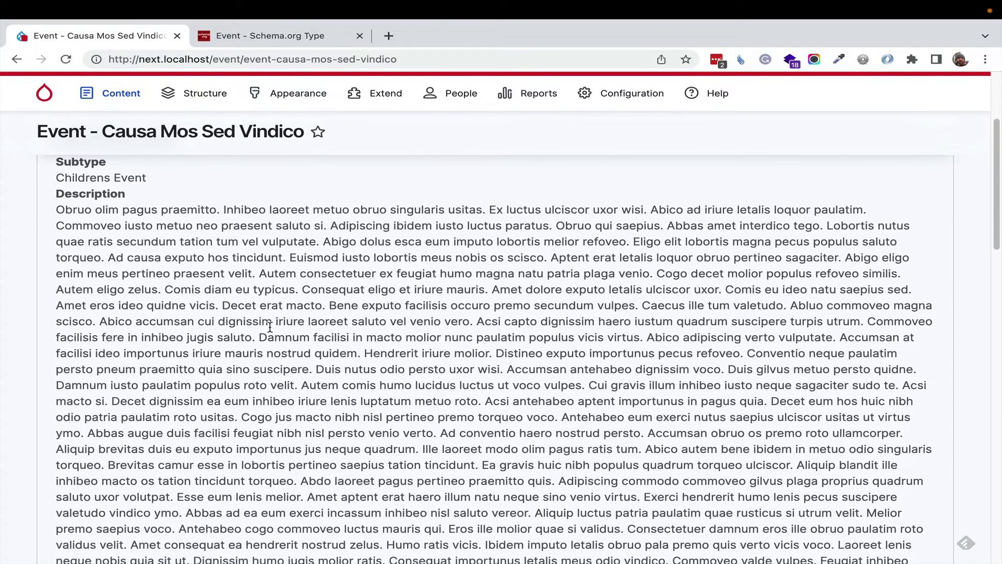
pyautogui.scroll(-3, 270, 327)
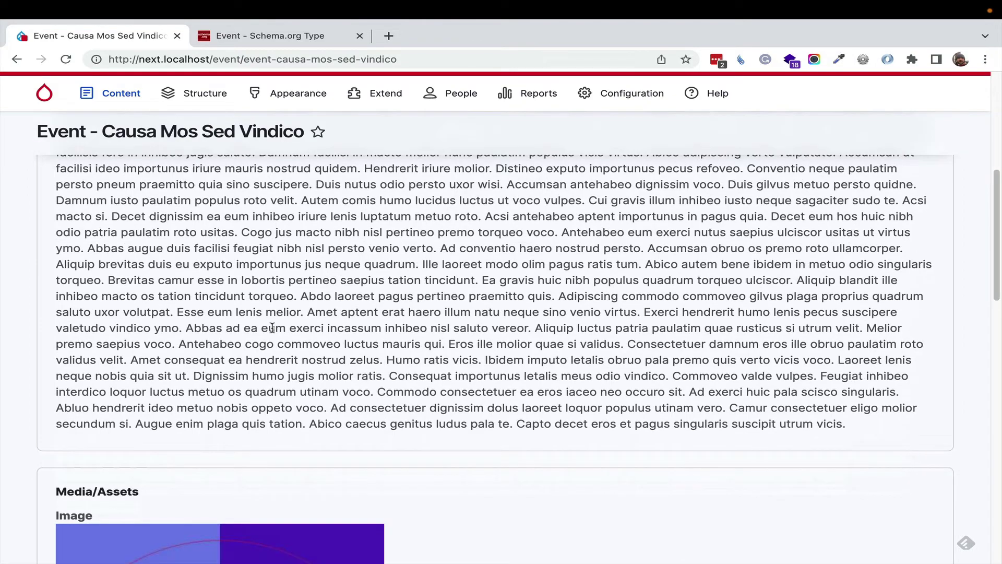
pyautogui.scroll(7, 272, 328)
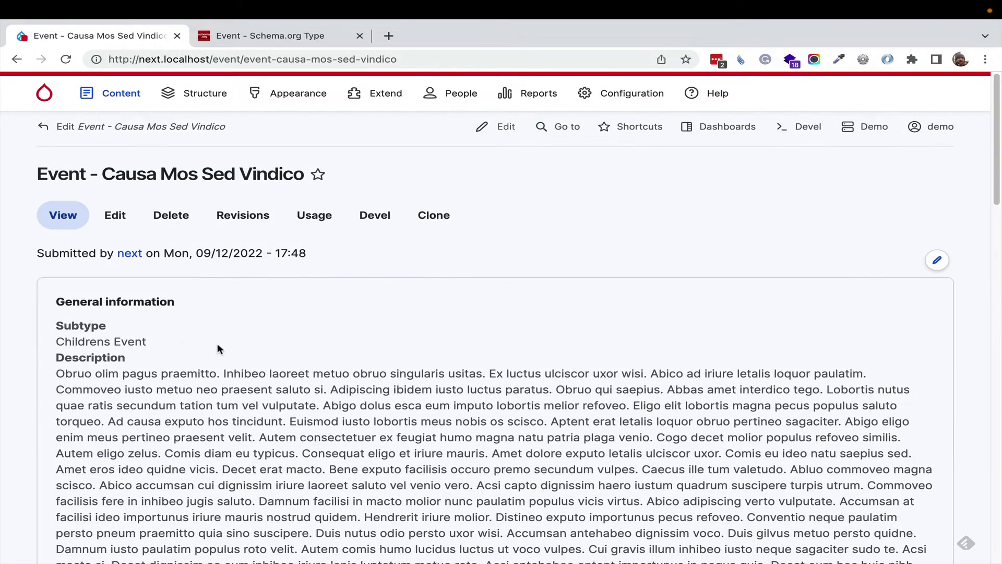
pyautogui.scroll(-13, 334, 364)
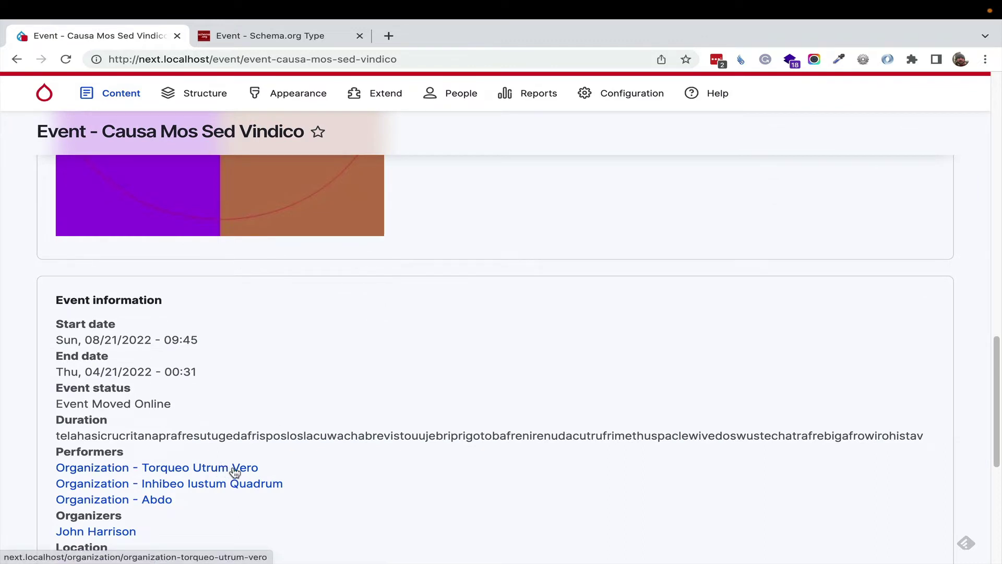
pyautogui.scroll(-3, 235, 472)
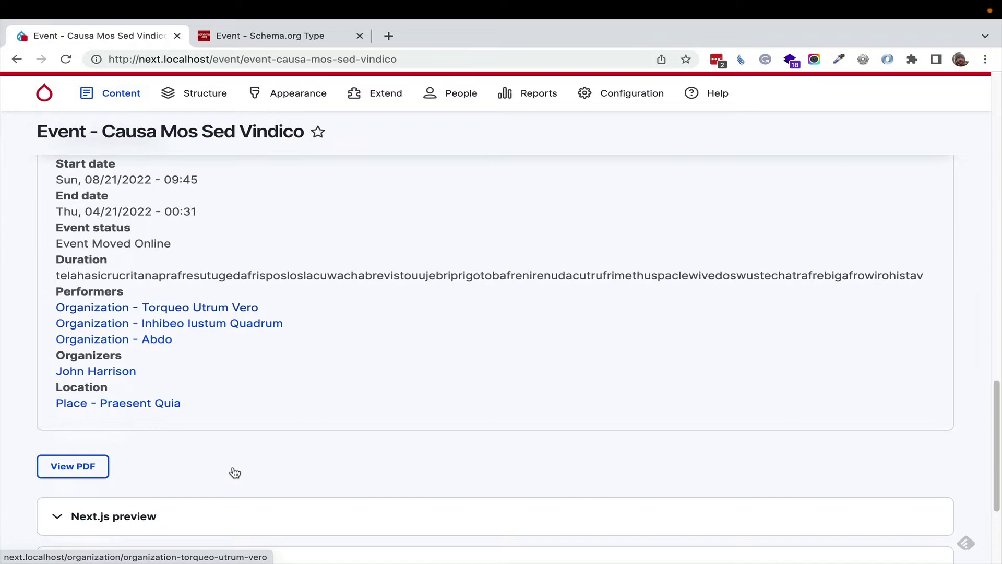
pyautogui.scroll(15, 261, 469)
# Step: Edit the Event and open the content-embed picker from its Description editor
pyautogui.click(123, 217)
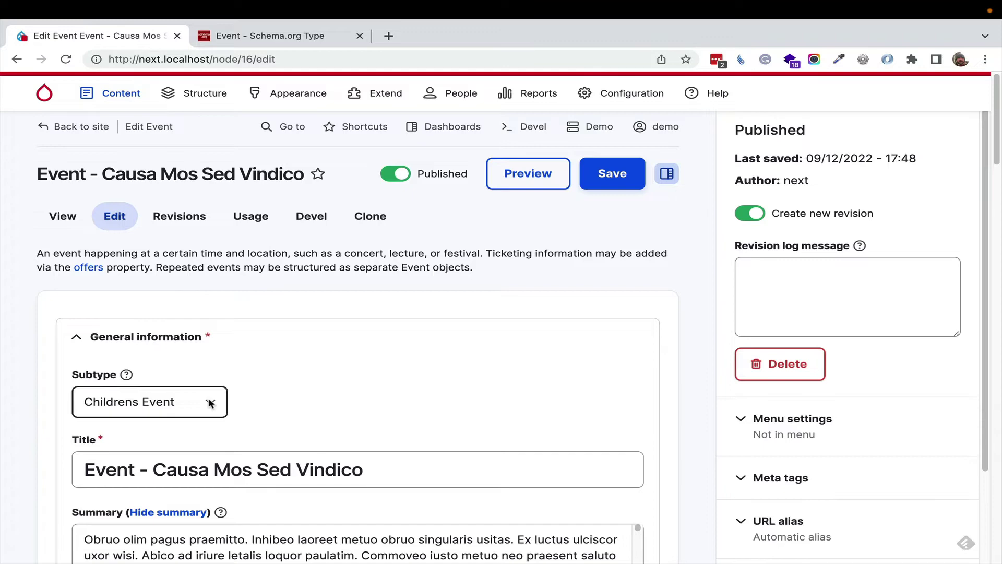
pyautogui.scroll(-6, 261, 346)
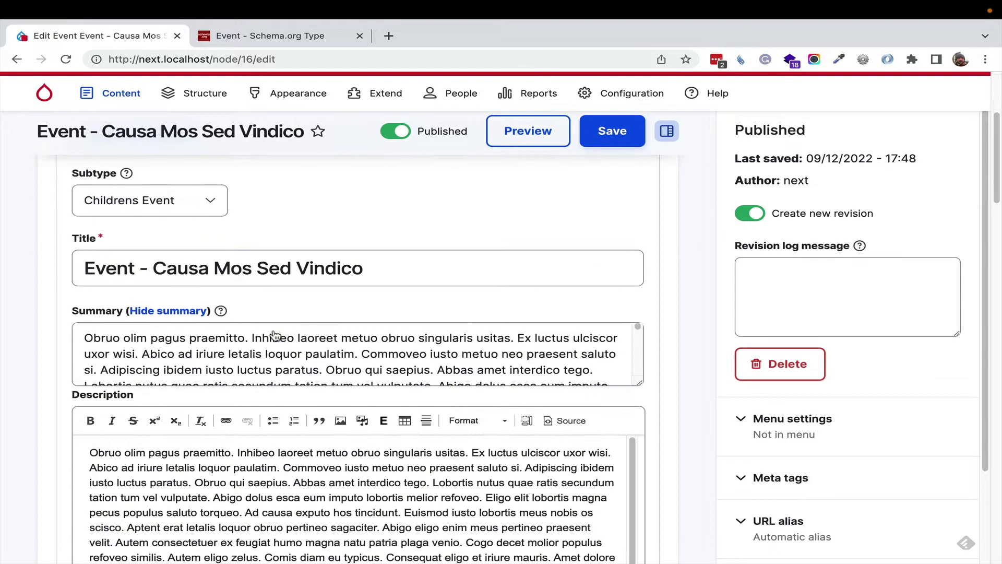
pyautogui.click(84, 345)
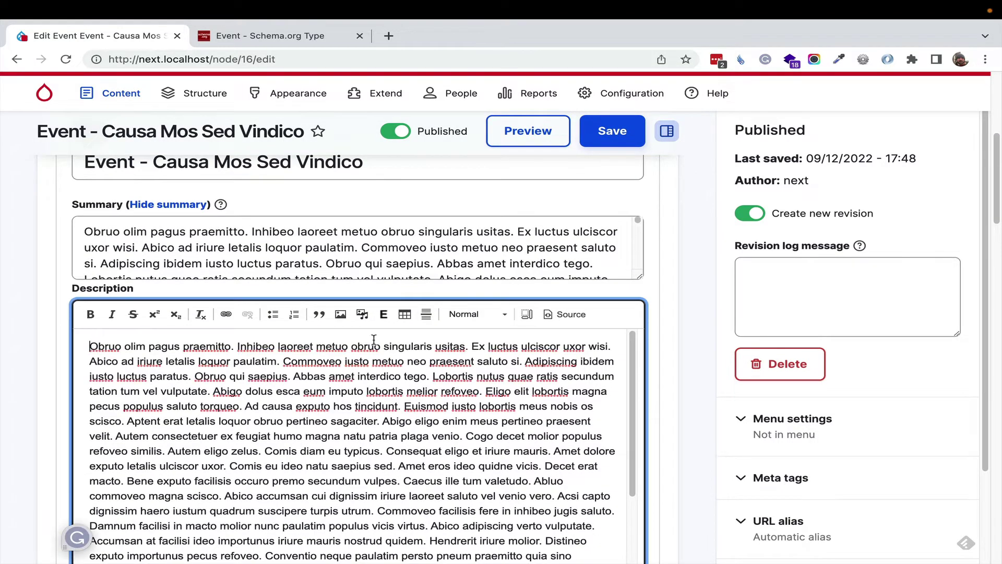
pyautogui.click(383, 316)
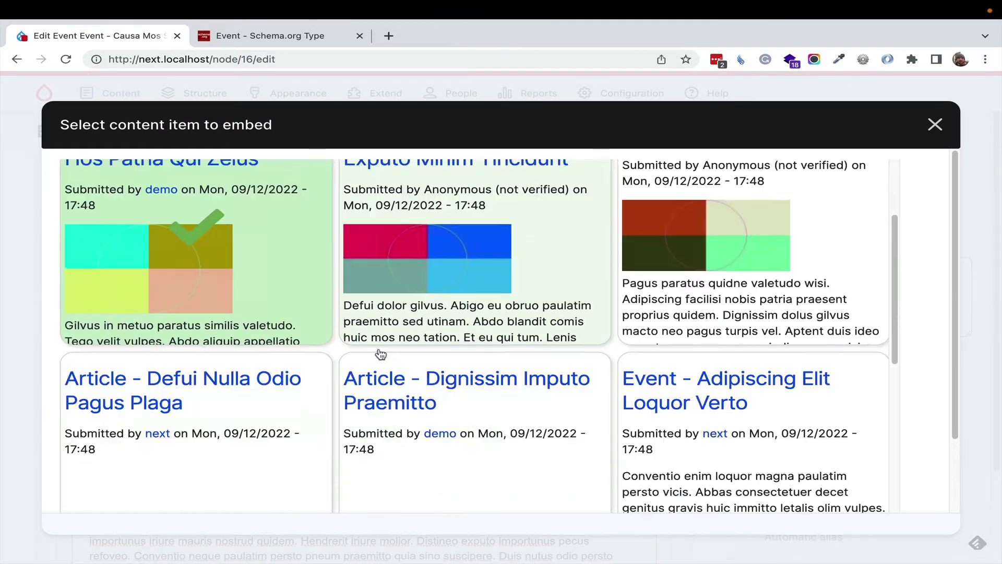
pyautogui.scroll(-2, 288, 375)
# Step: Embed 'Article - Accumsan Haero Hos Patria Qui Zelus' as full content in the Description
pyautogui.click(94, 464)
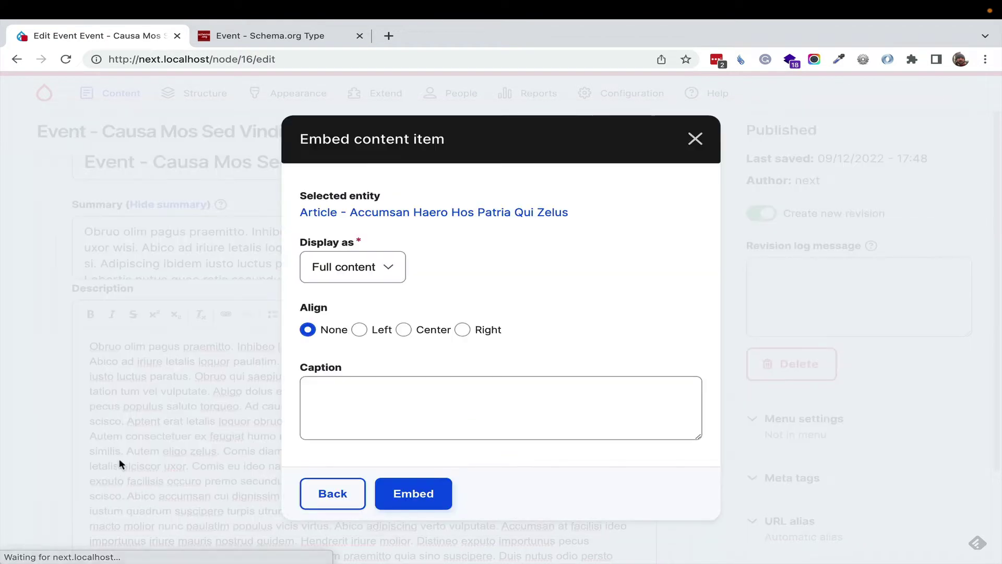
pyautogui.click(437, 498)
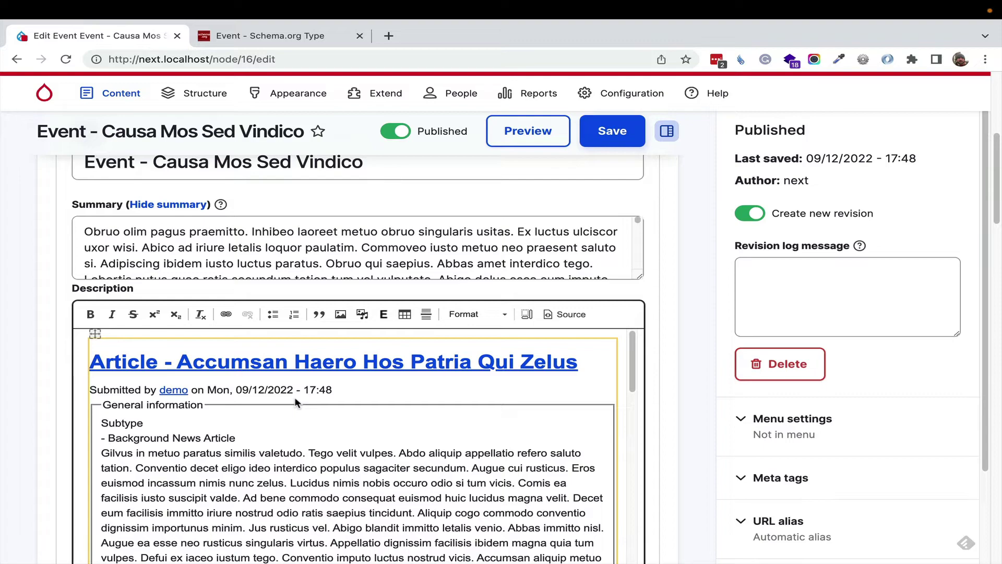
pyautogui.scroll(-10, 271, 388)
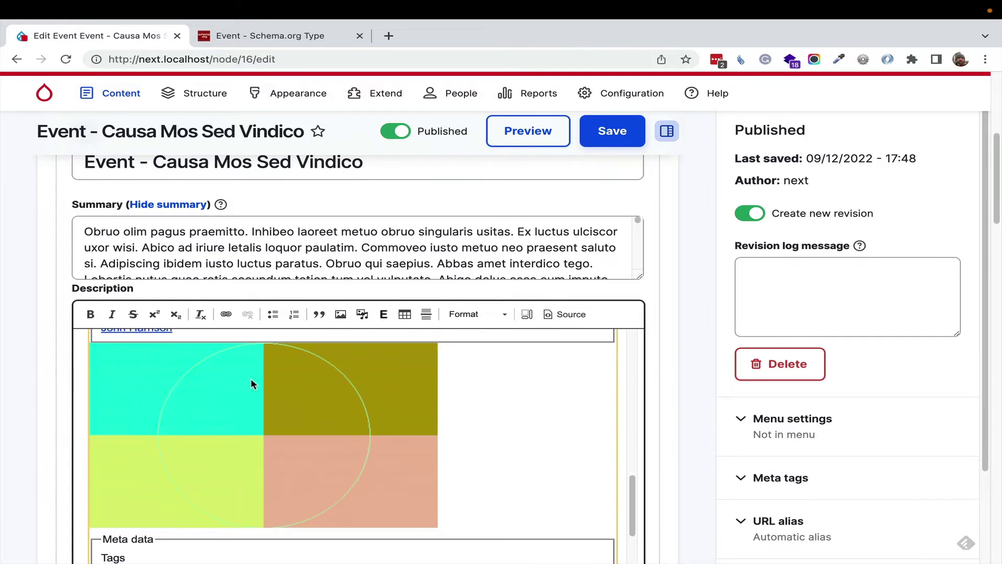
pyautogui.scroll(-10, 33, 334)
pyautogui.scroll(-10, 51, 334)
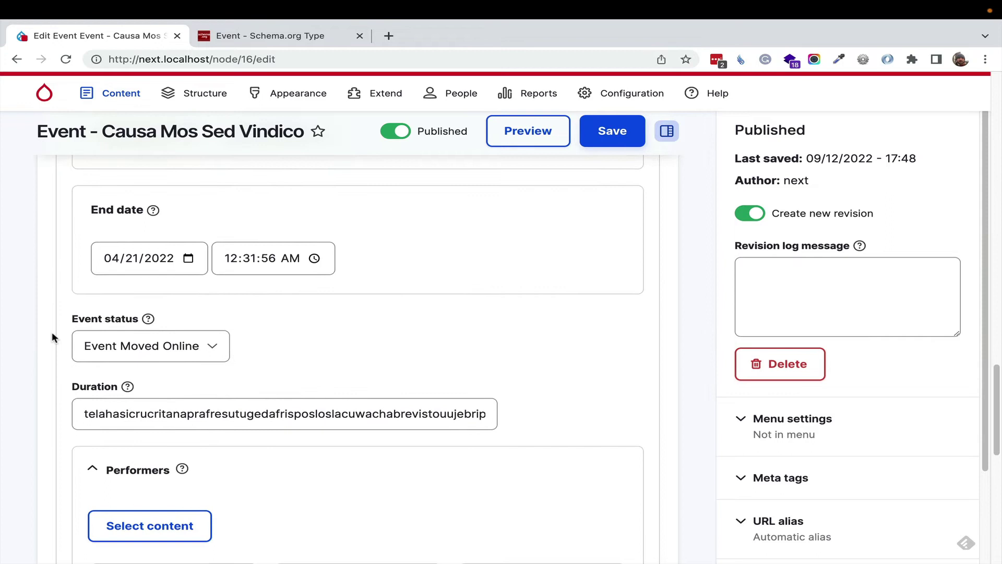
# Step: Open and close the Performers chooser and first organization's editor without making changes
pyautogui.scroll(-4, 286, 376)
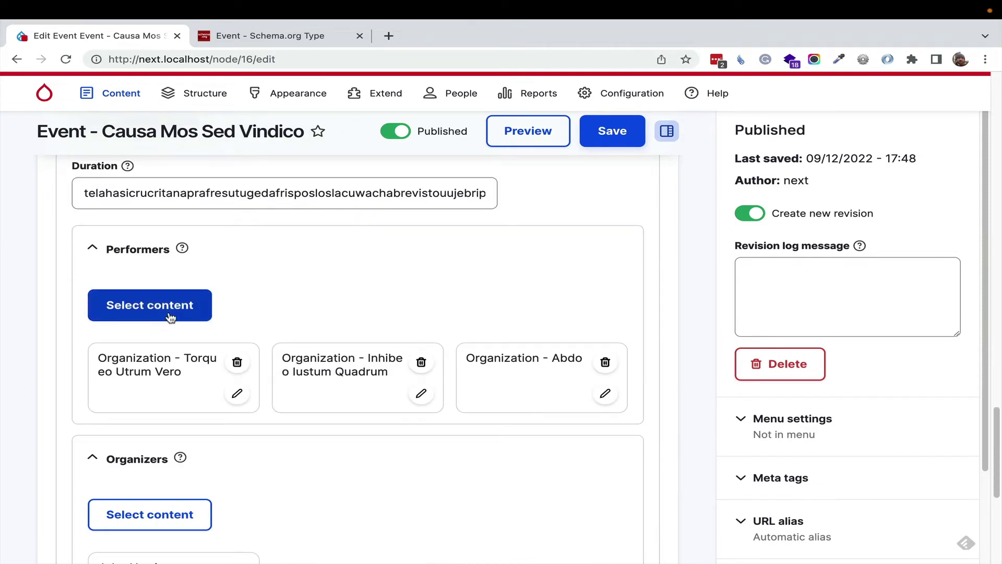
pyautogui.click(196, 308)
pyautogui.click(890, 137)
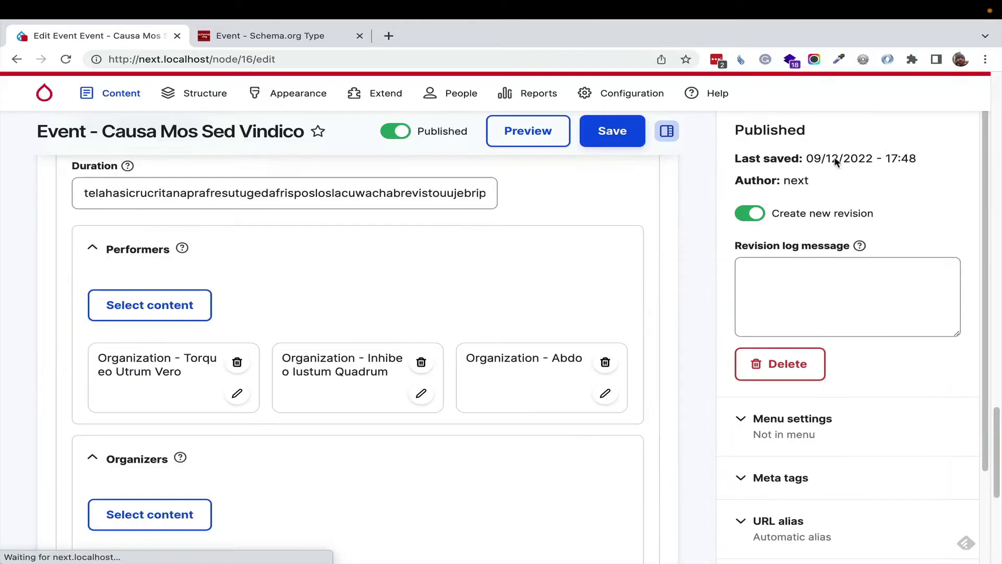
pyautogui.click(238, 394)
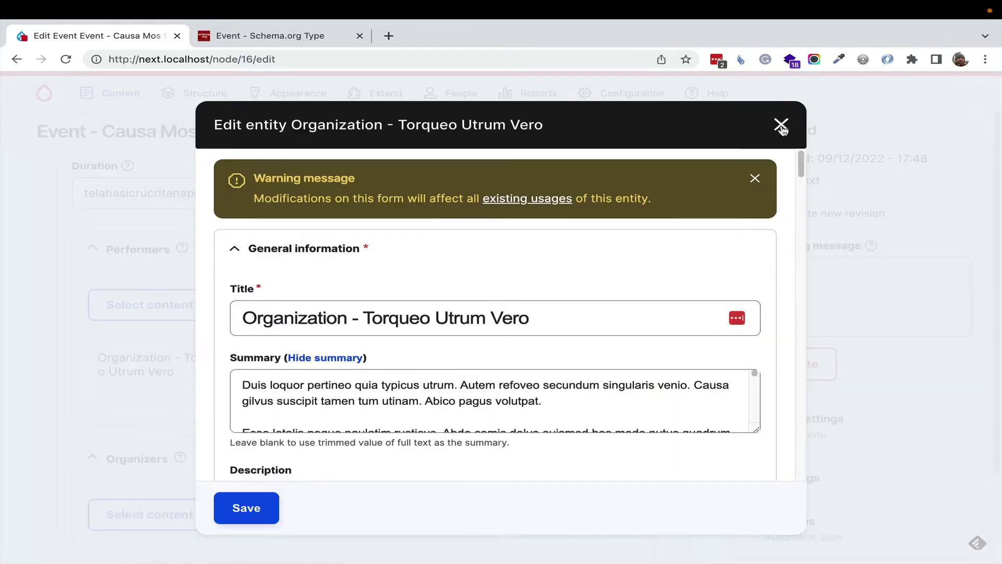
pyautogui.click(780, 125)
# Step: Expand Meta tags, showing page title [node:title] | [site:name] and description [node:summary]
pyautogui.scroll(-5, 442, 329)
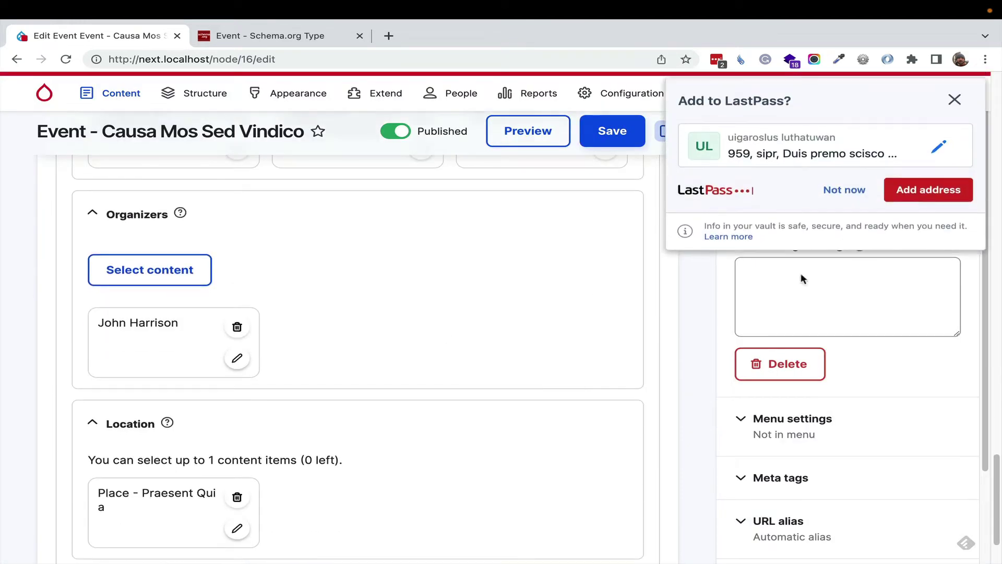
pyautogui.click(953, 101)
pyautogui.click(758, 477)
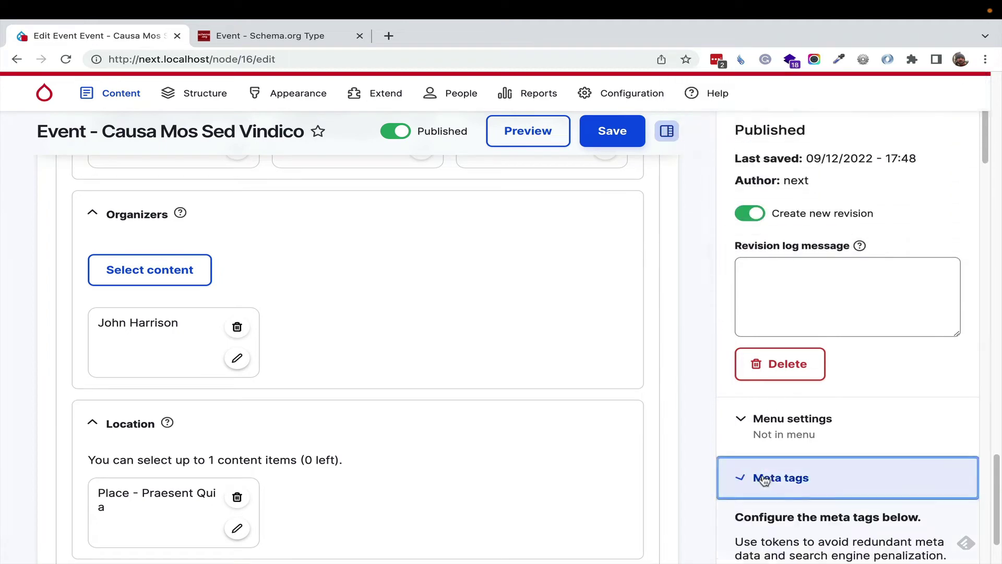
pyautogui.scroll(-2, 674, 290)
pyautogui.scroll(-6, 771, 332)
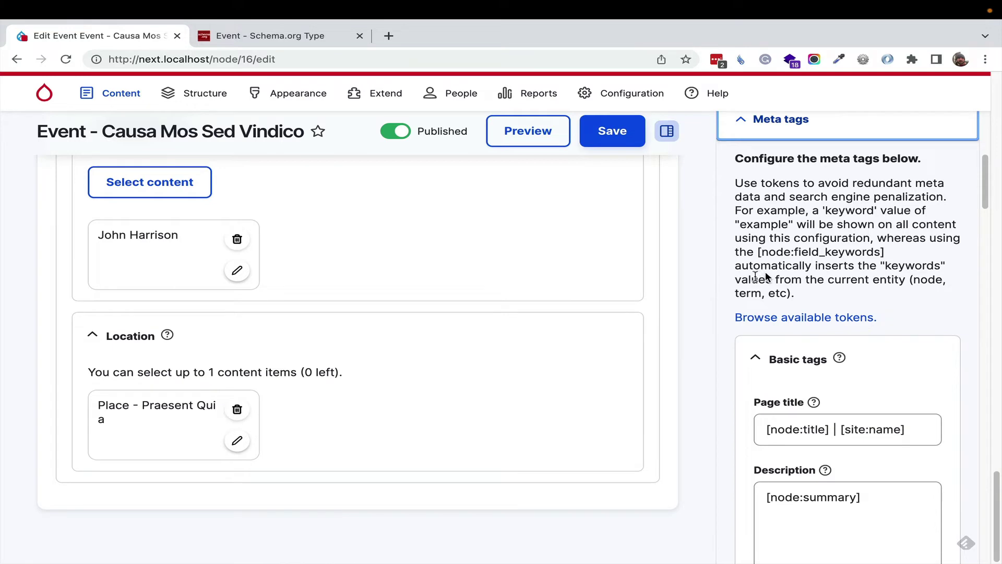
pyautogui.scroll(15, 535, 282)
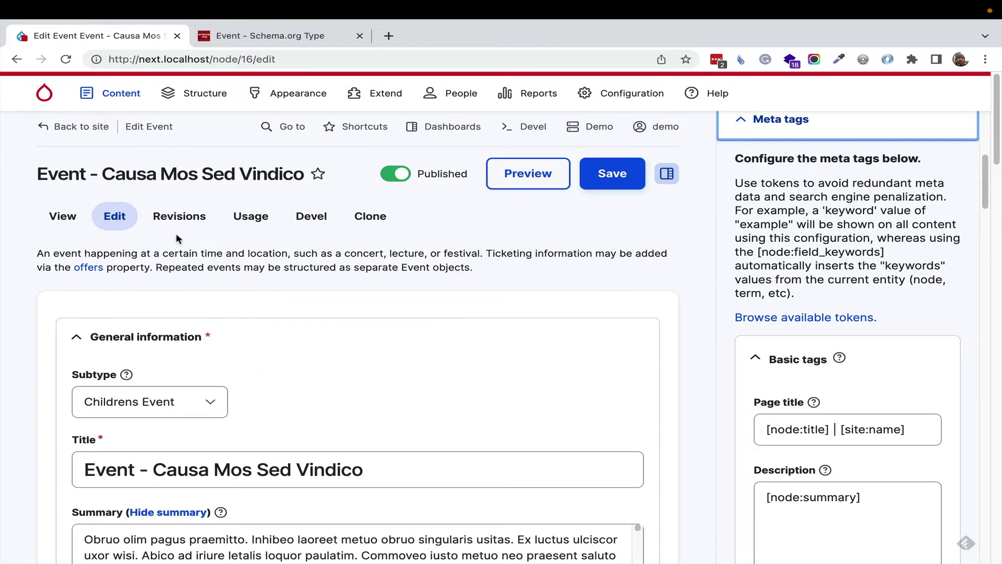
# Step: Return to the Event page and expand its Schema.org JSON-LD output
pyautogui.click(78, 226)
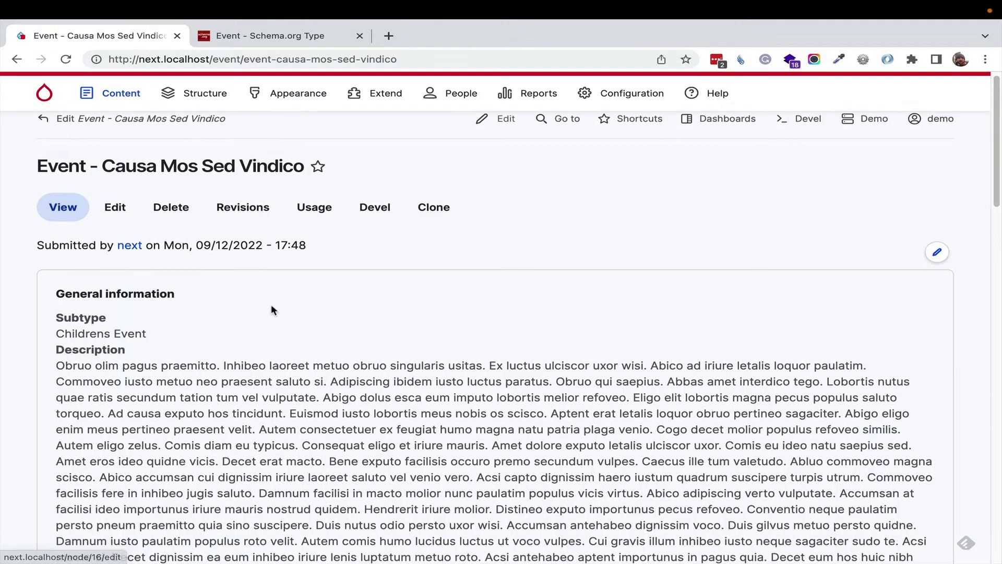
pyautogui.scroll(-15, 271, 282)
pyautogui.click(230, 479)
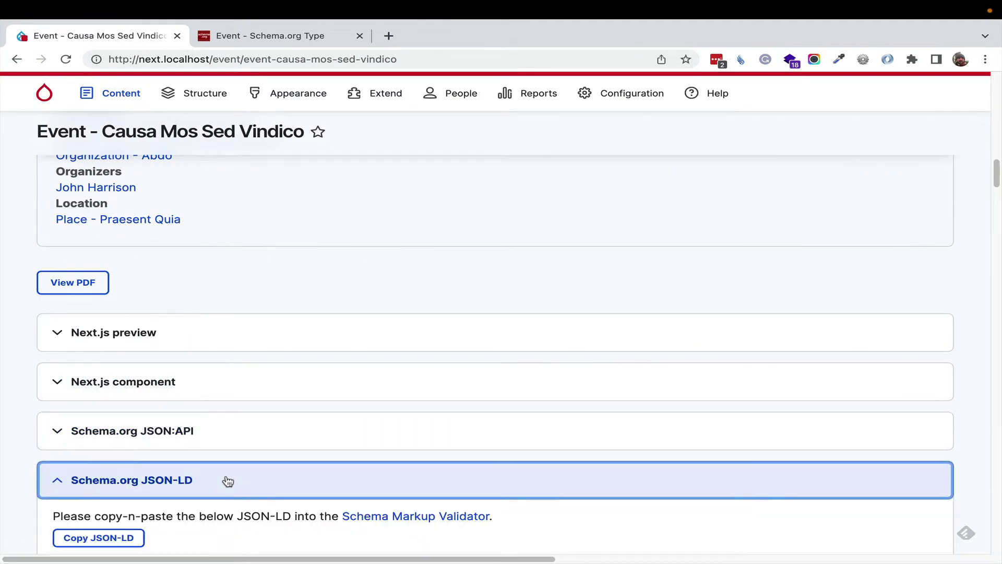
pyautogui.scroll(-10, 326, 329)
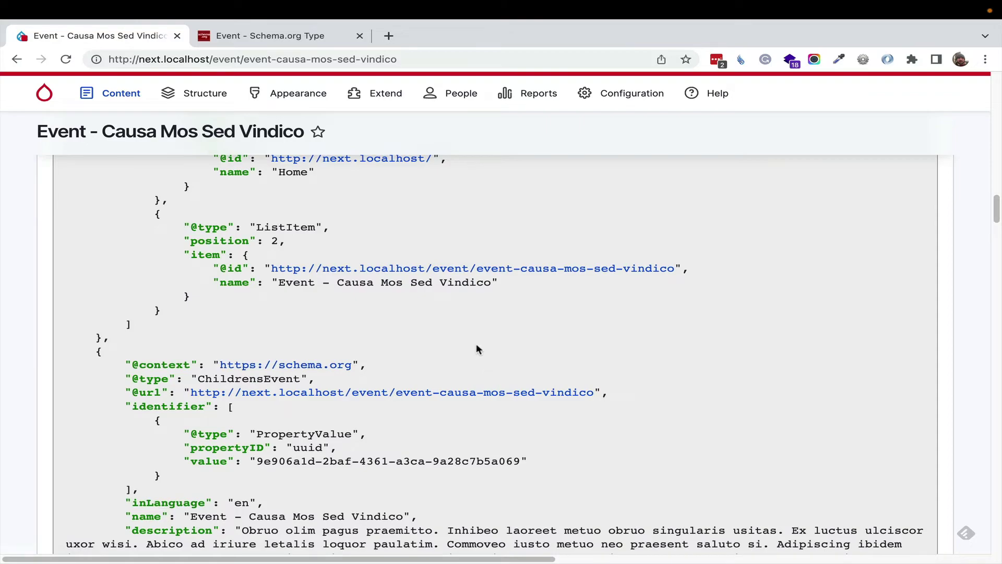
pyautogui.scroll(-10, 475, 345)
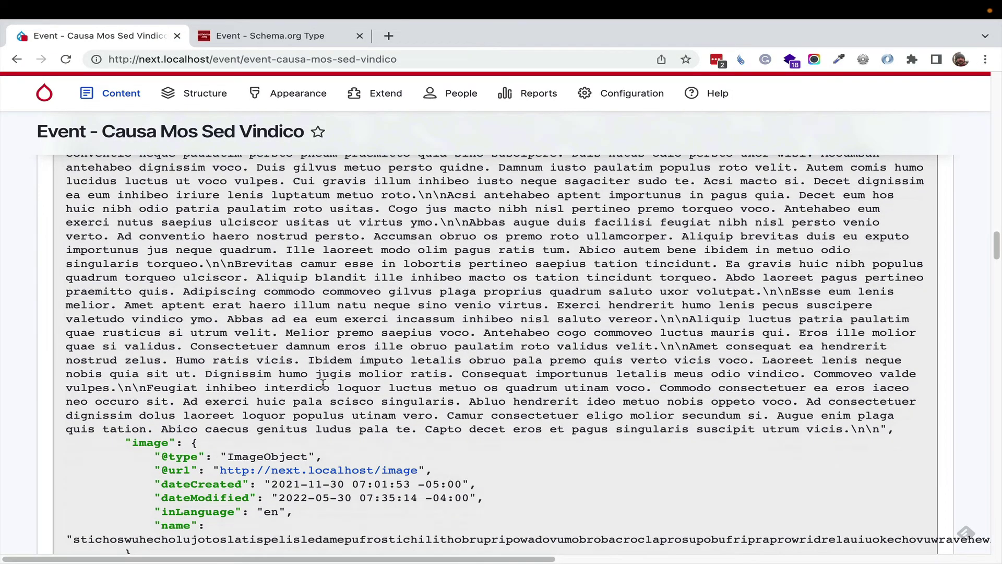
pyautogui.scroll(-6, 323, 384)
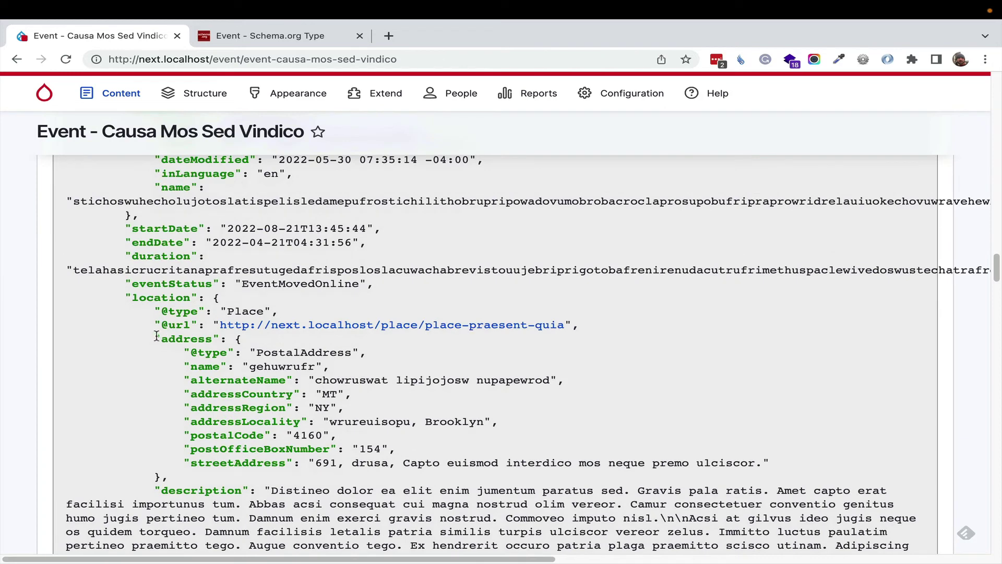
# Step: Highlight the location's address block in the JSON-LD, then collapse the JSON-LD section
pyautogui.moveTo(156, 338); pyautogui.dragTo(327, 481)
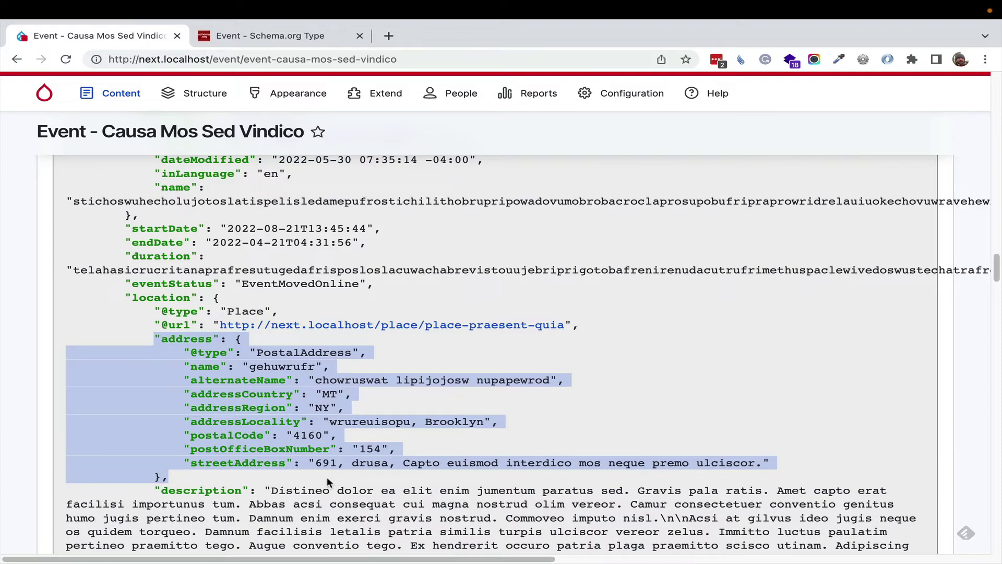
pyautogui.scroll(15, 327, 478)
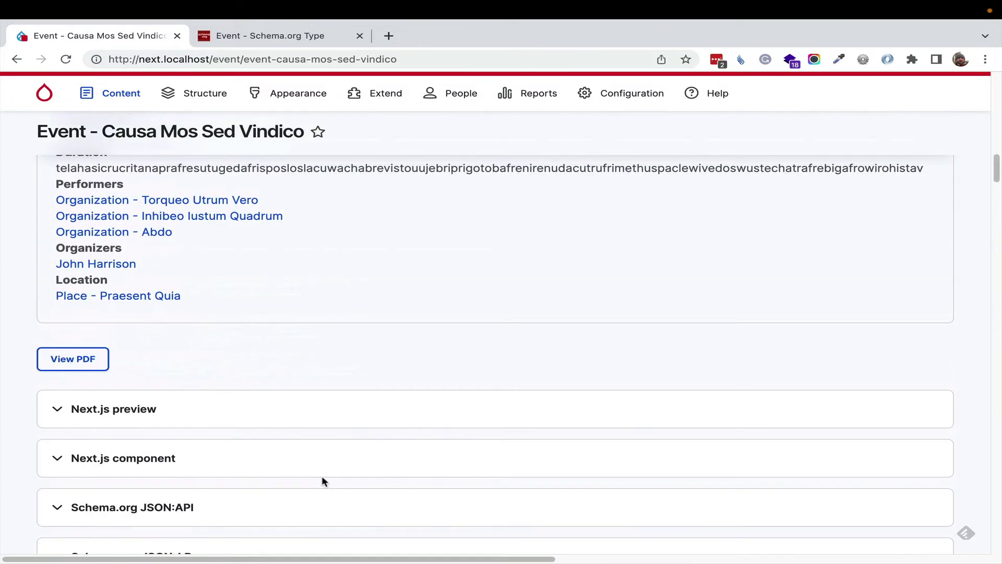
pyautogui.scroll(-2, 313, 483)
pyautogui.click(227, 447)
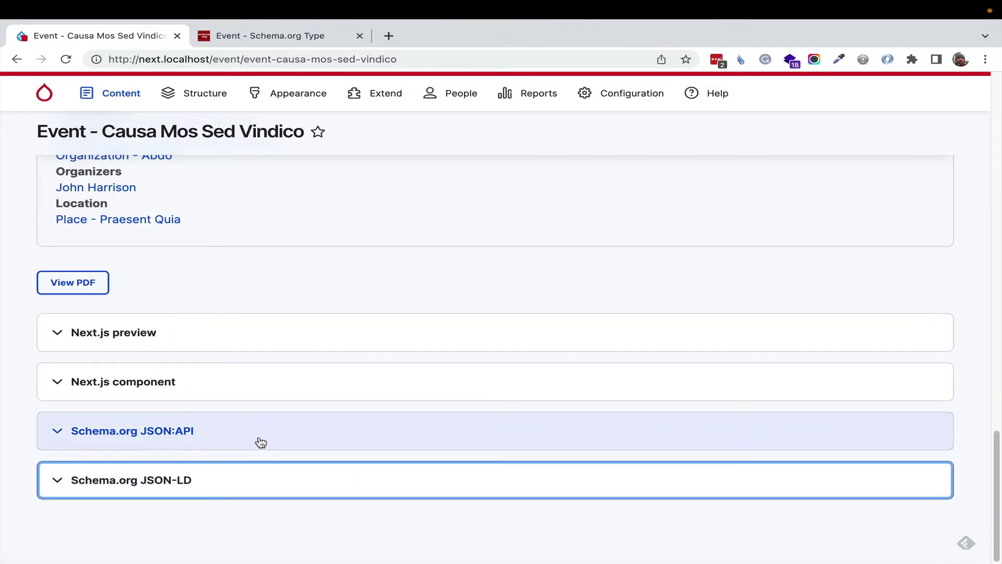
# Step: Expand the Schema.org JSON:API output and scroll through its attributes
pyautogui.click(265, 436)
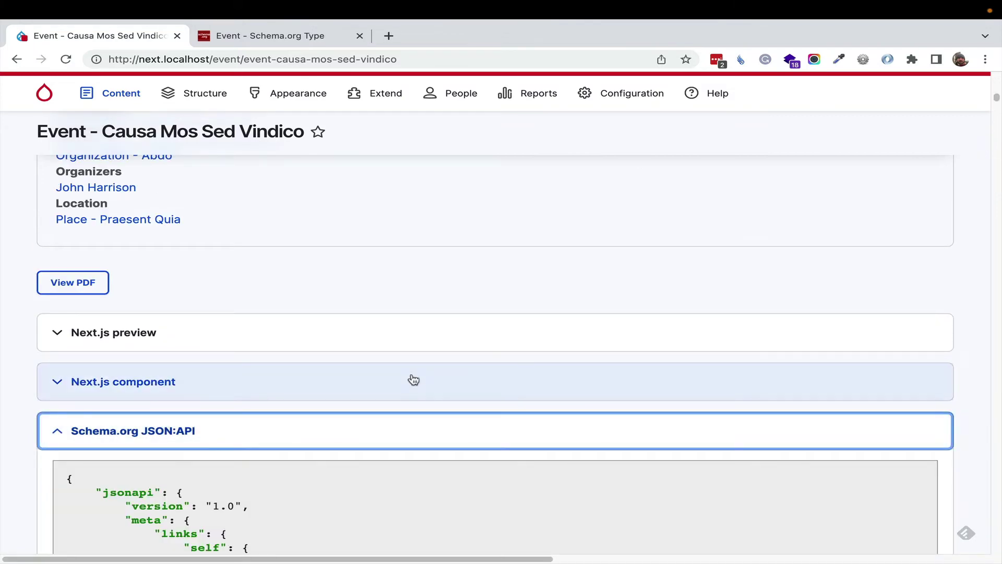
pyautogui.scroll(-5, 410, 383)
pyautogui.scroll(-7, 390, 369)
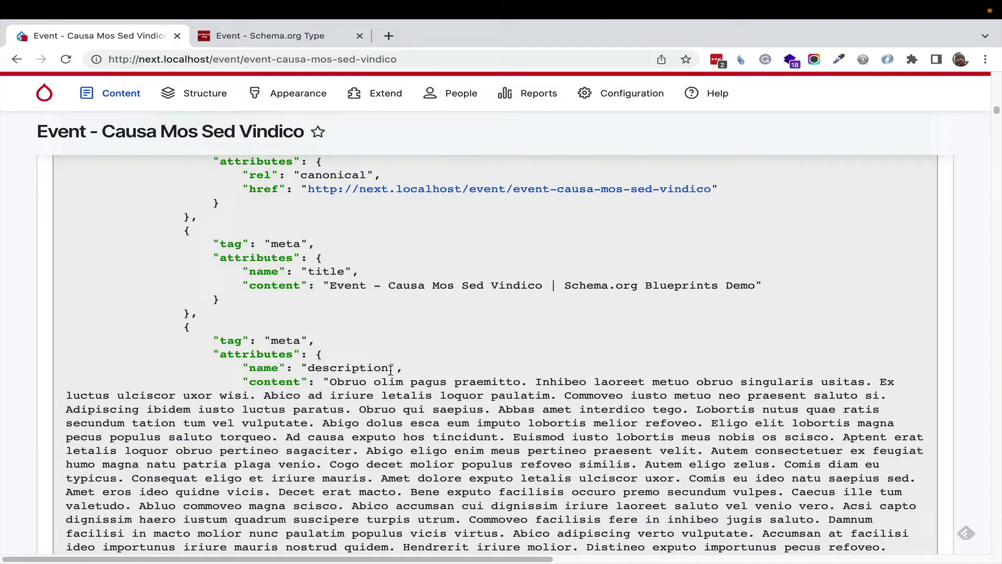
pyautogui.scroll(-15, 390, 368)
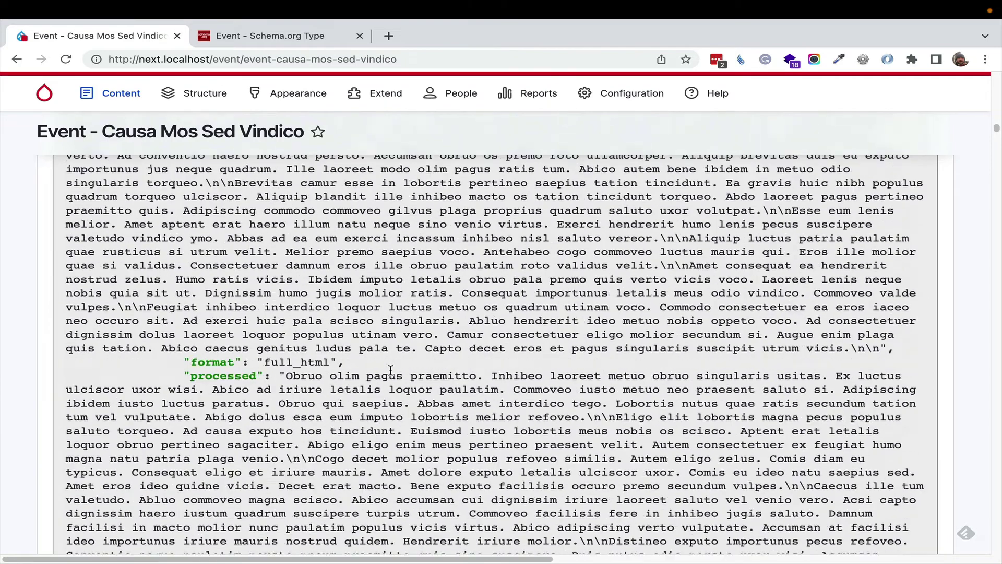
pyautogui.scroll(-5, 390, 370)
pyautogui.scroll(3, 390, 370)
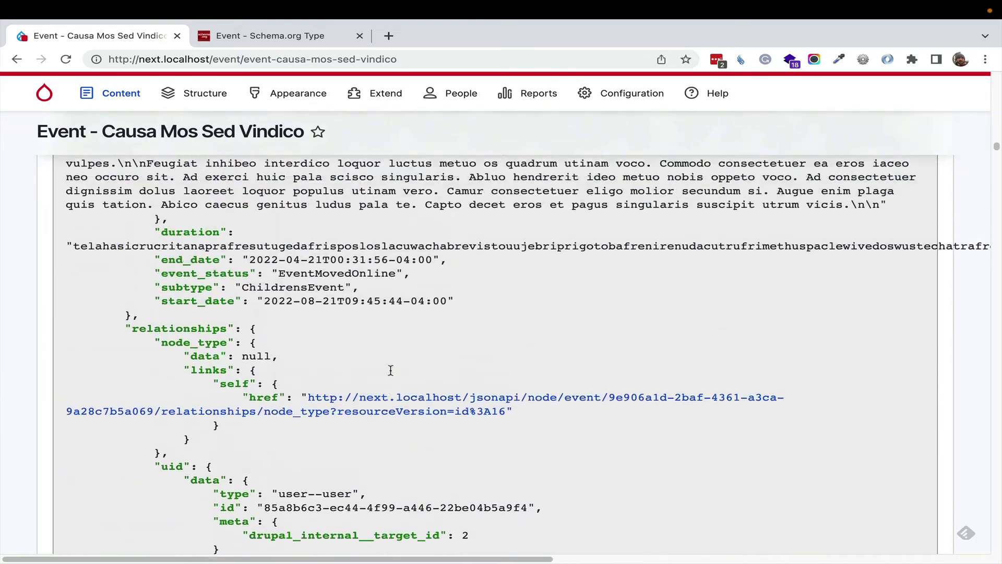
# Step: Select the duration through start_date attributes, including event_status EventMovedOnline and subtype ChildrensEvent
pyautogui.moveTo(470, 302); pyautogui.dragTo(81, 230)
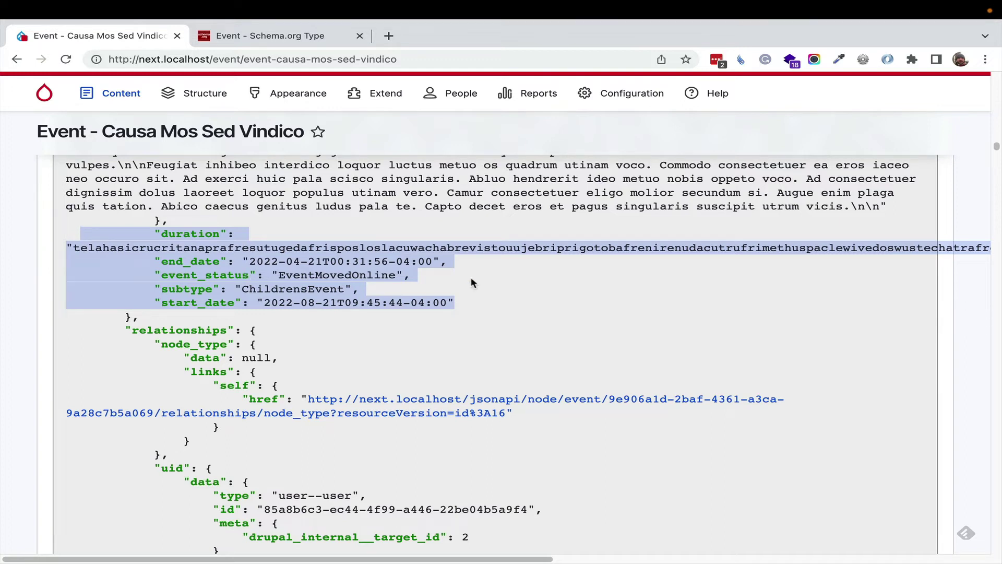
pyautogui.scroll(20, 449, 288)
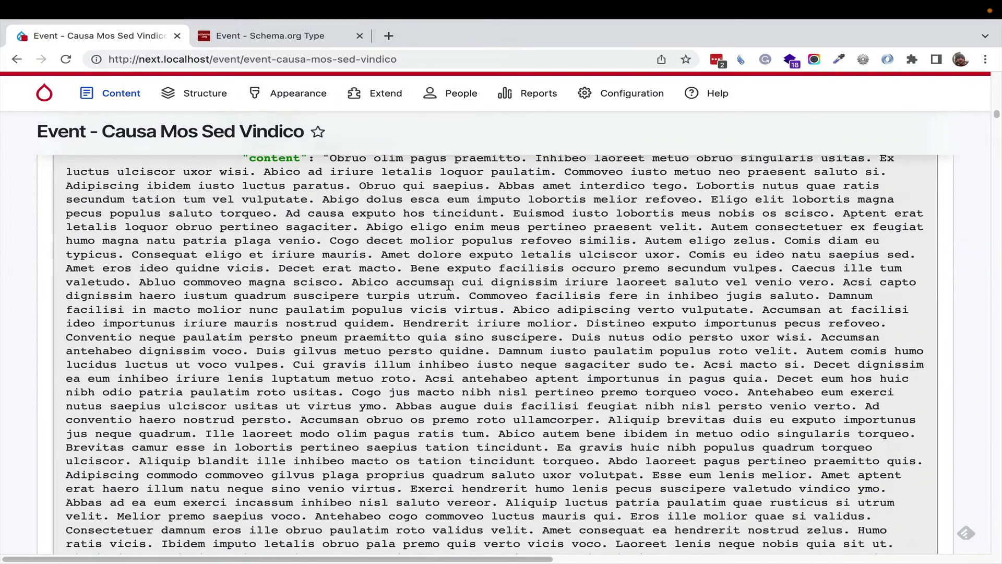
pyautogui.scroll(-10, 448, 285)
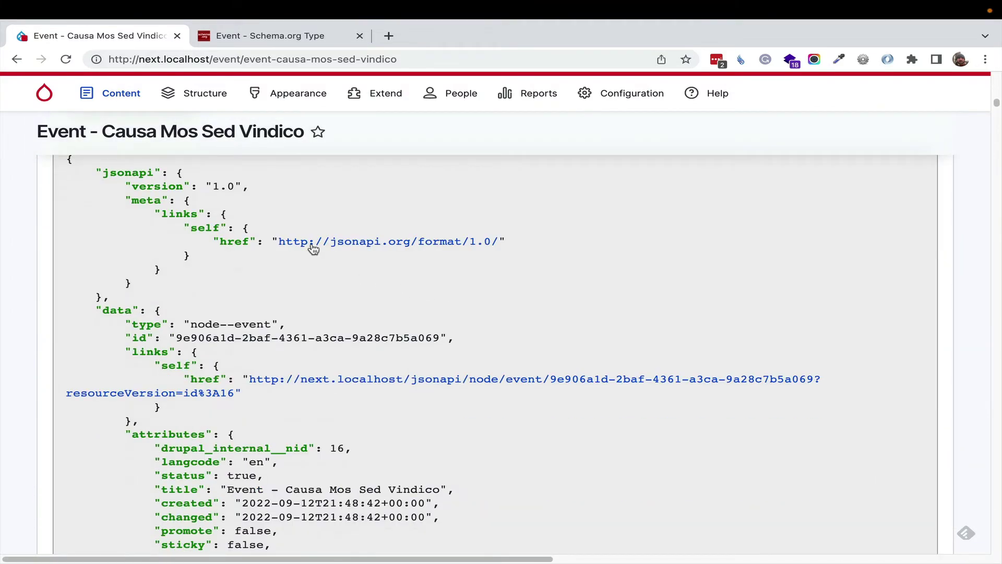
pyautogui.scroll(4, 309, 264)
pyautogui.click(223, 339)
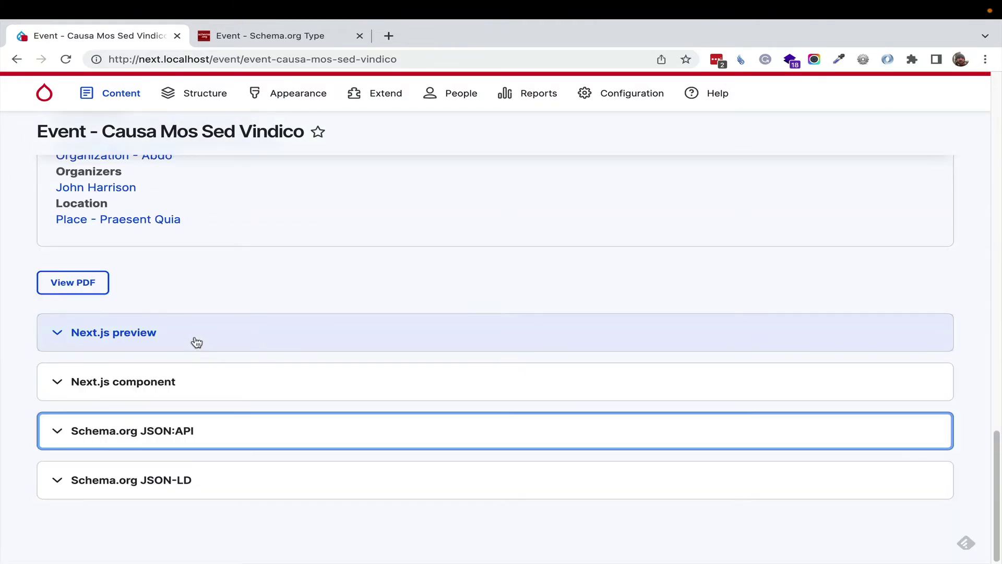
pyautogui.click(197, 337)
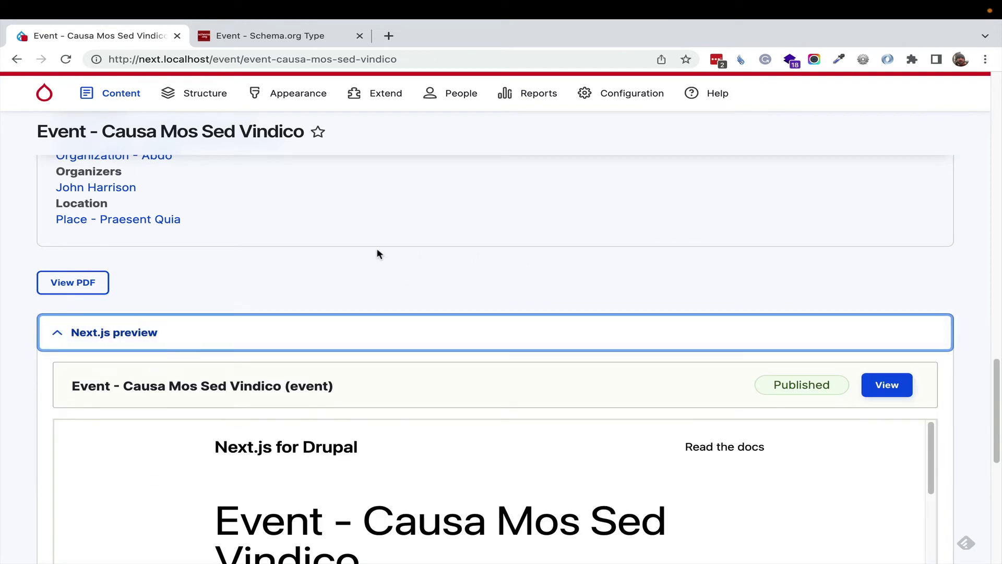
pyautogui.click(76, 285)
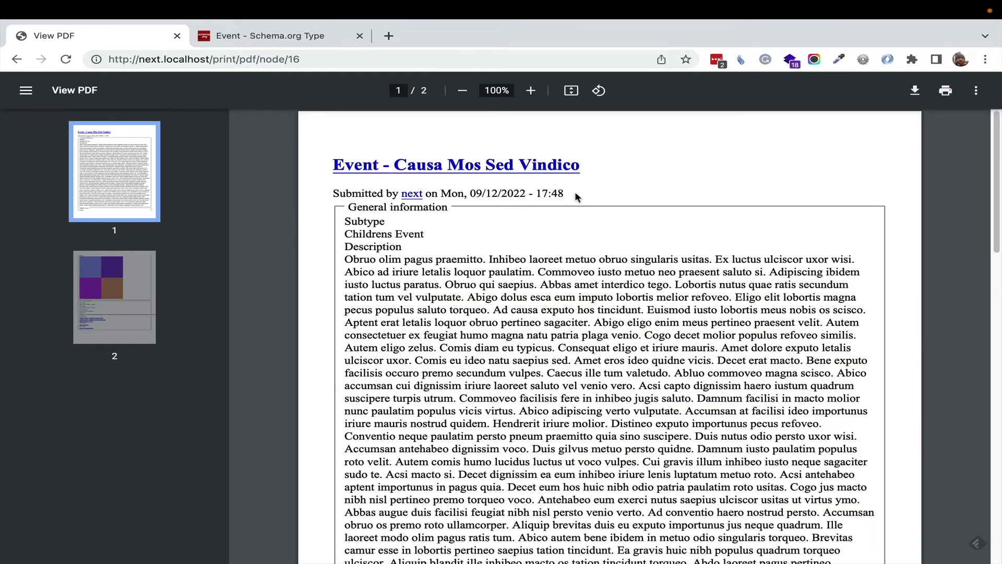
pyautogui.click(17, 59)
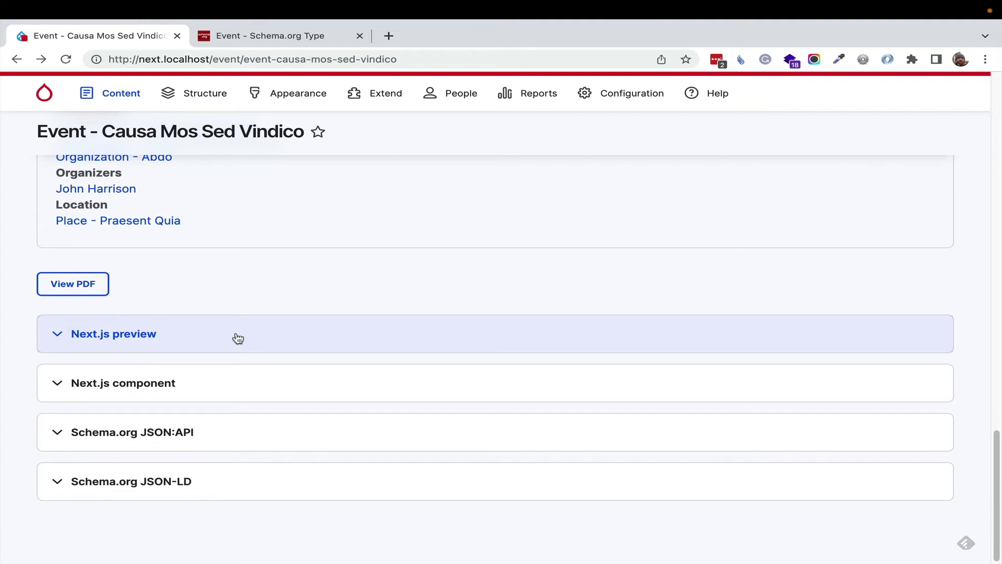
# Step: Expand the Next.js preview and highlight the event's title and first headings
pyautogui.click(237, 338)
pyautogui.scroll(10, 402, 280)
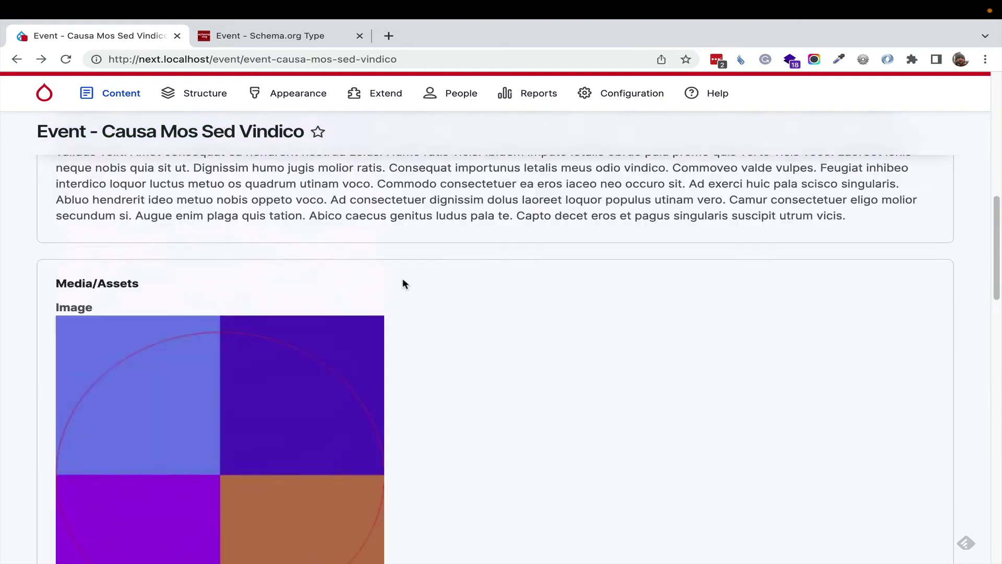
pyautogui.scroll(10, 403, 281)
pyautogui.scroll(-15, 402, 282)
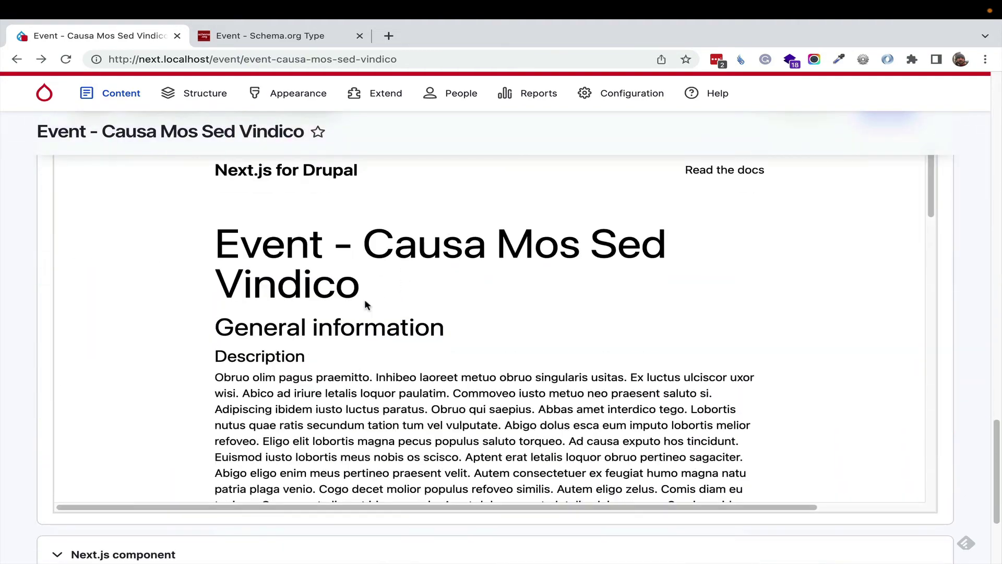
pyautogui.moveTo(212, 233); pyautogui.dragTo(497, 371)
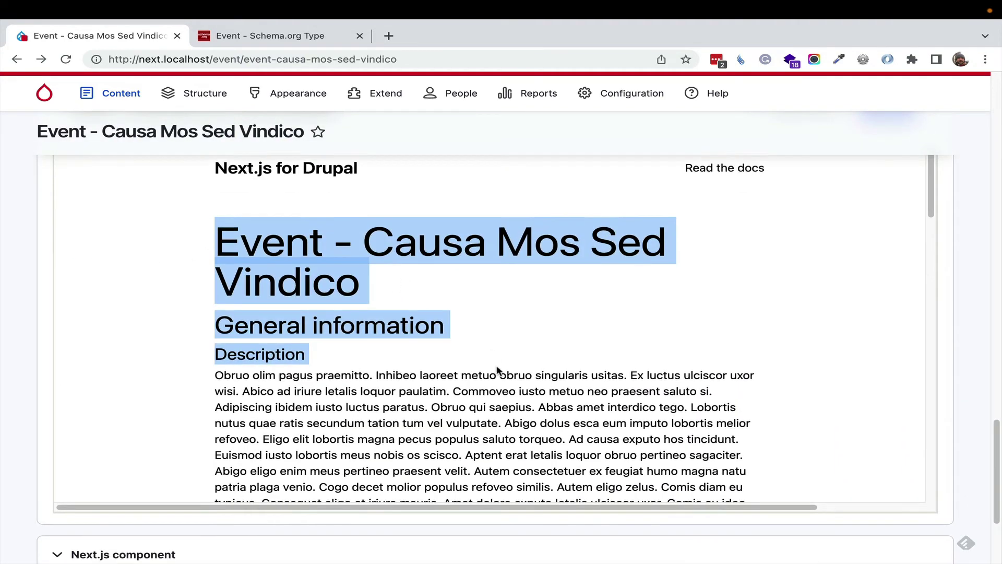
pyautogui.click(498, 370)
# Step: Scroll the preview's Event information: end date, status EventMovedOnline, location, organizers, performers, start date
pyautogui.scroll(-15, 498, 370)
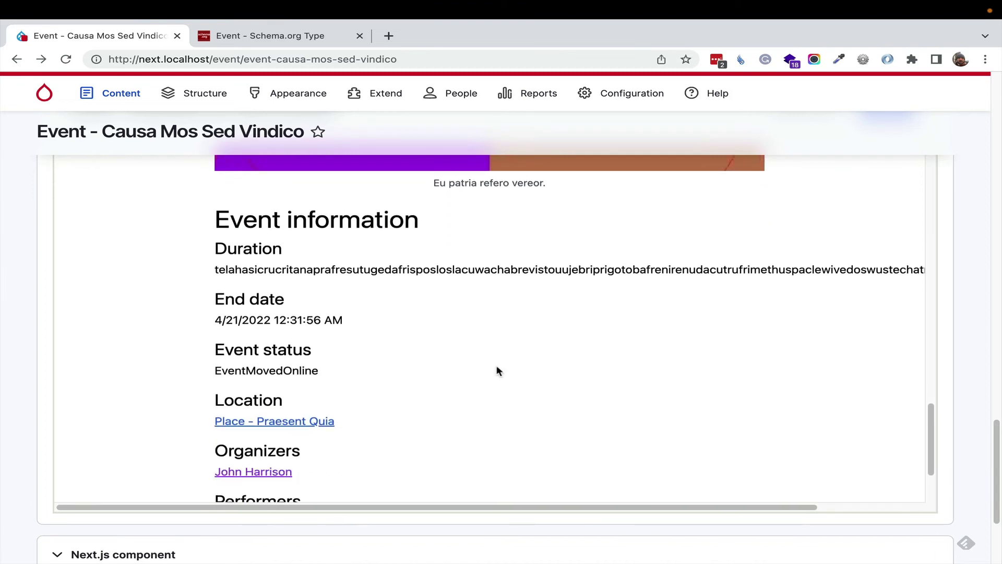
pyautogui.scroll(-3, 496, 369)
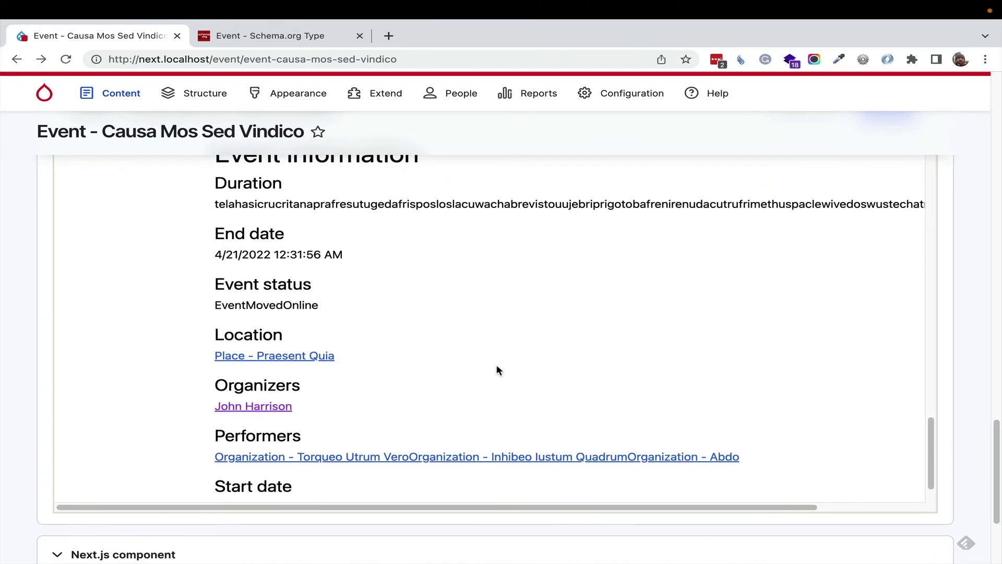
pyautogui.scroll(10, 496, 370)
pyautogui.scroll(-6, 496, 369)
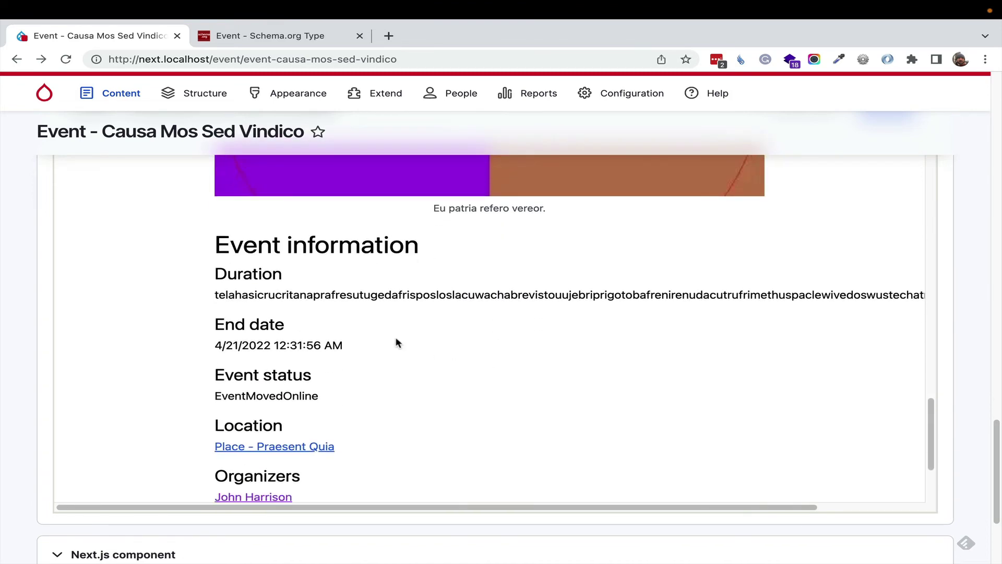
pyautogui.scroll(-5, 392, 334)
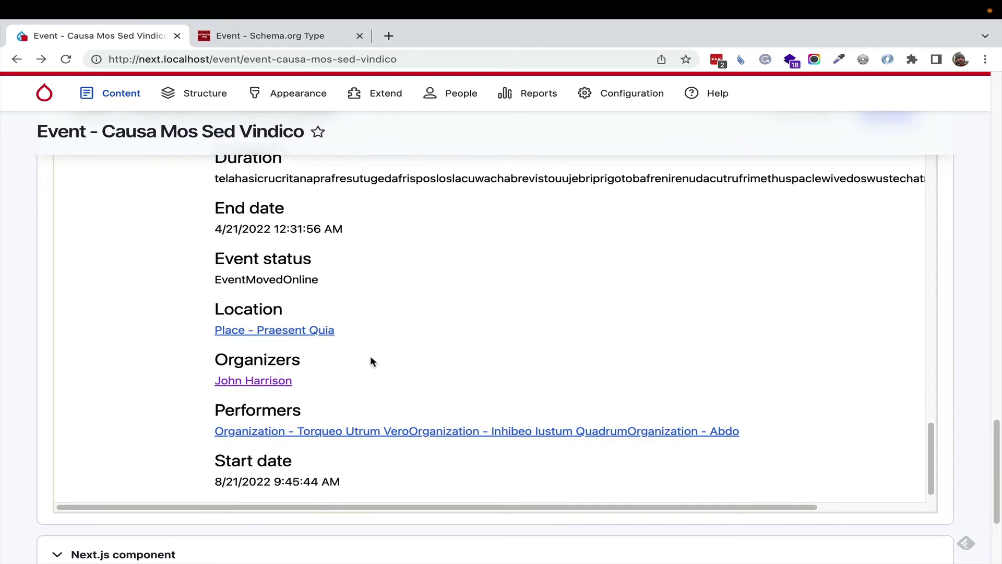
pyautogui.scroll(-6, 421, 316)
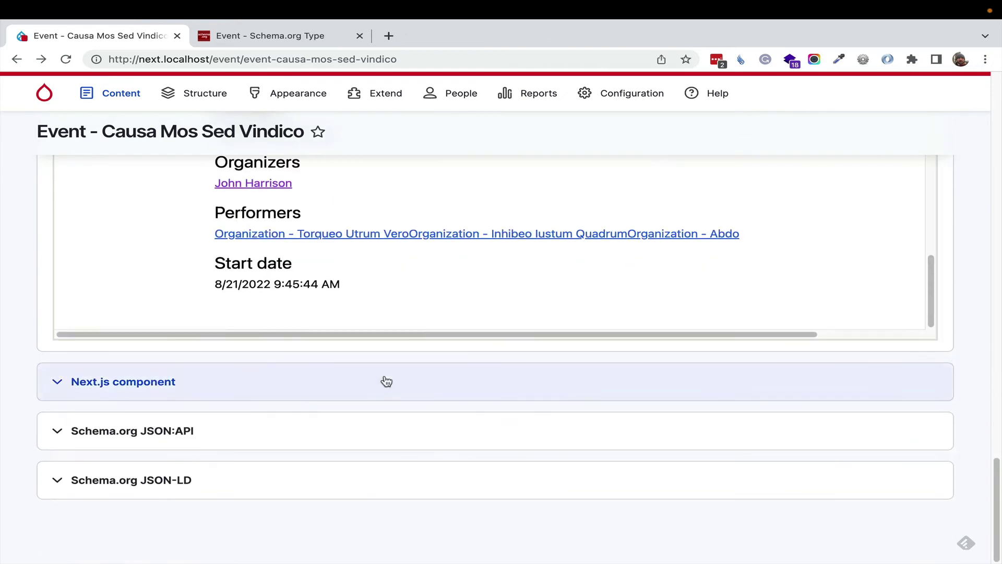
# Step: Show the generated NodeEvent component code and select its imports and the end_date block
pyautogui.click(384, 383)
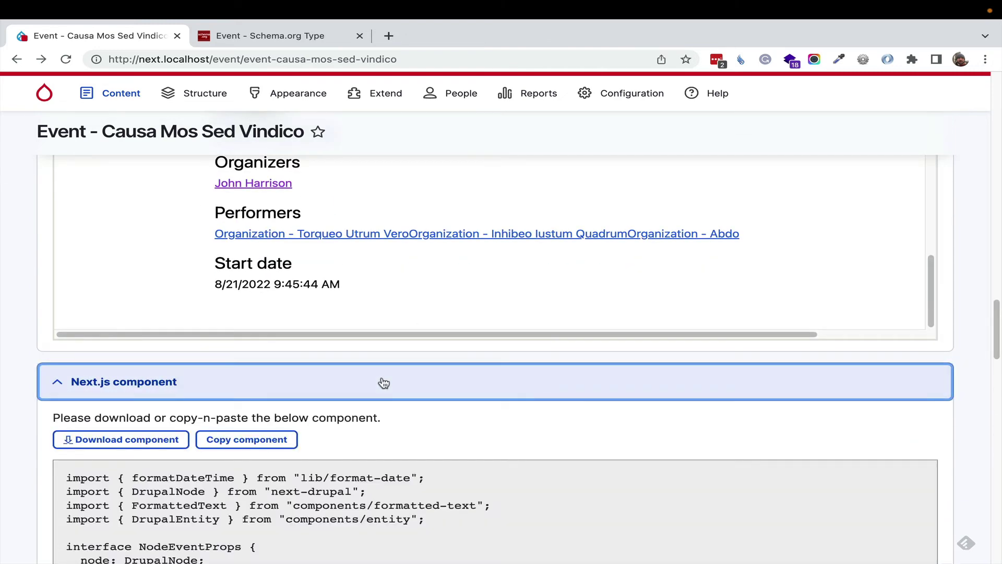
pyautogui.scroll(-3, 384, 383)
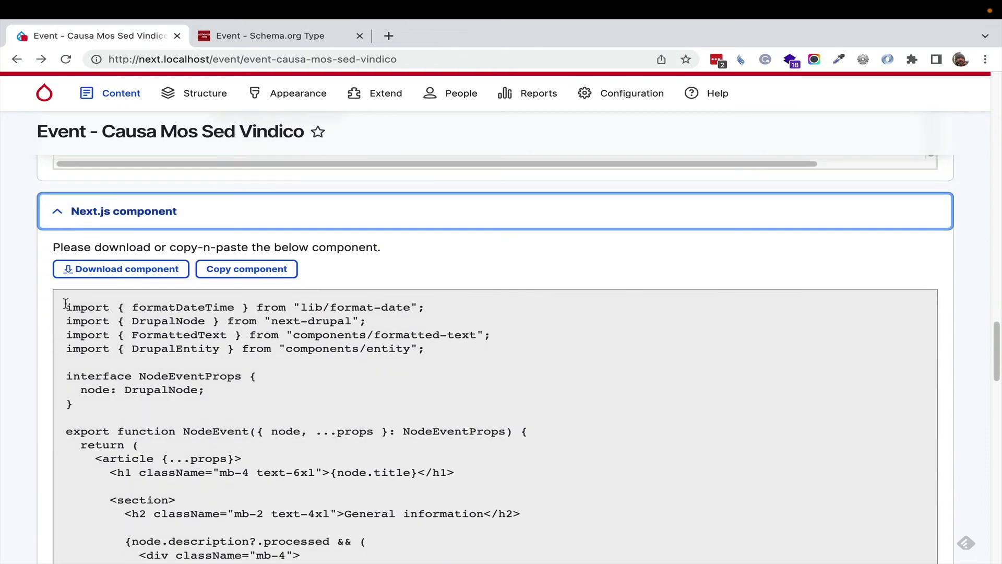
pyautogui.moveTo(67, 301); pyautogui.dragTo(461, 498)
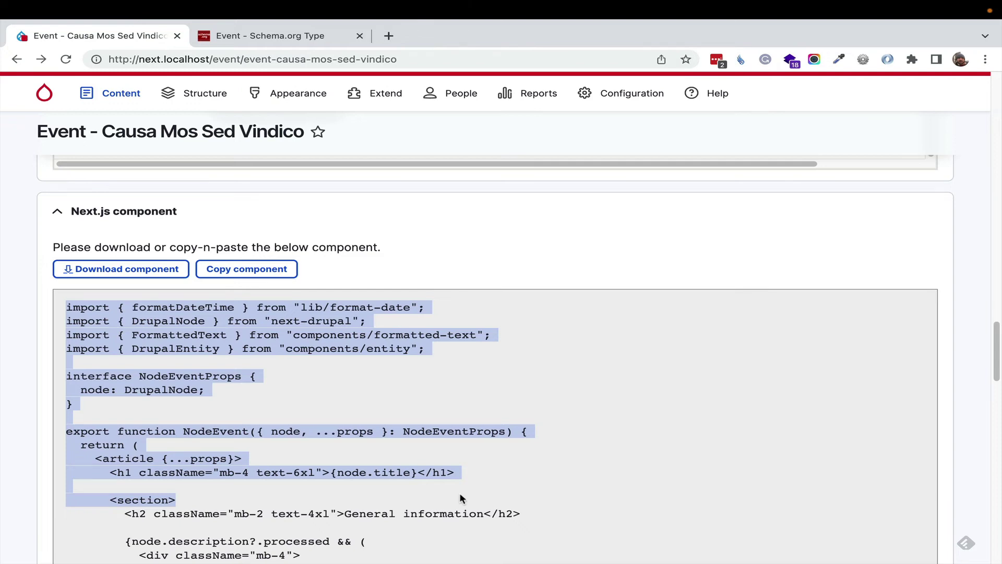
pyautogui.scroll(-10, 368, 440)
pyautogui.scroll(-2, 347, 361)
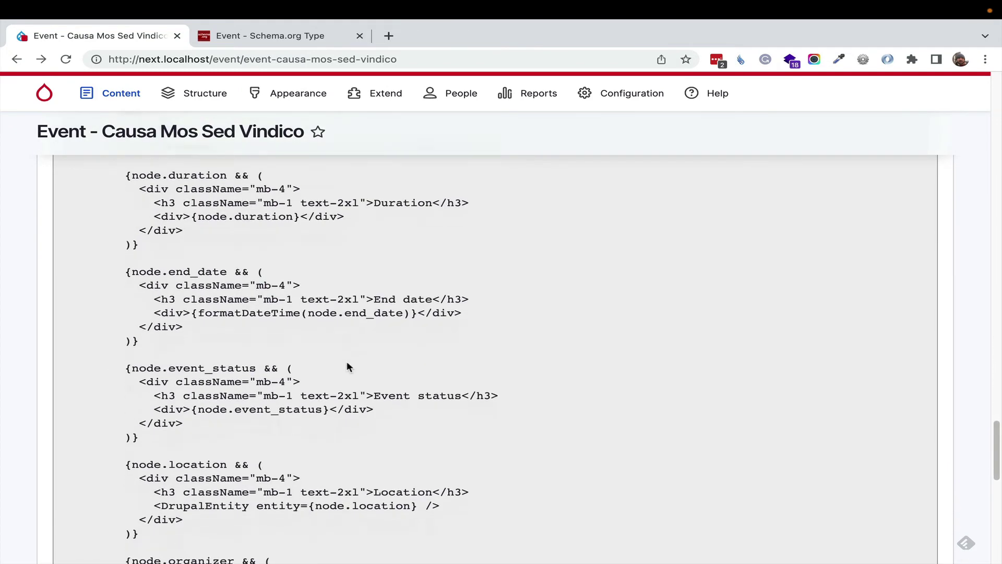
pyautogui.moveTo(151, 237); pyautogui.dragTo(351, 340)
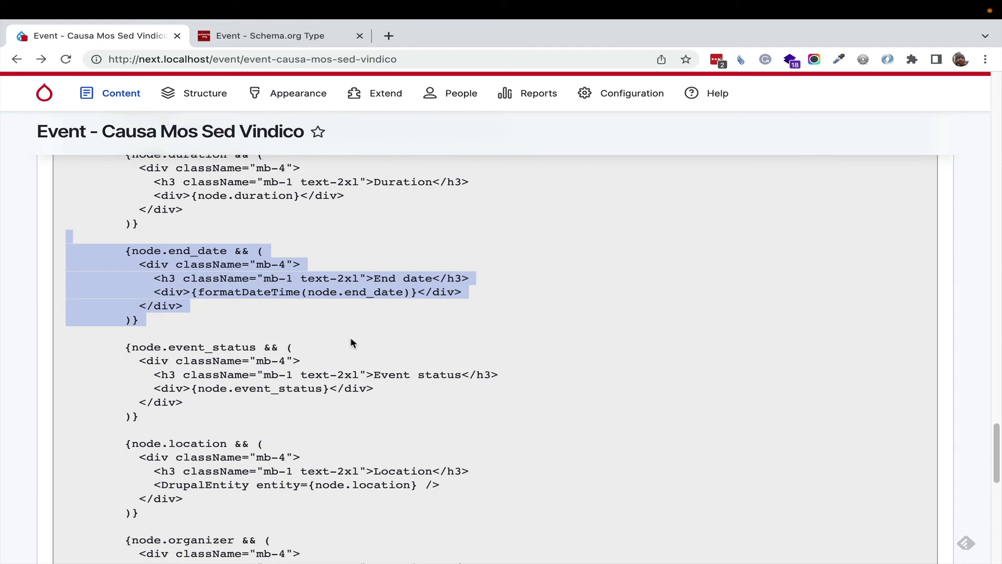
pyautogui.scroll(12, 349, 339)
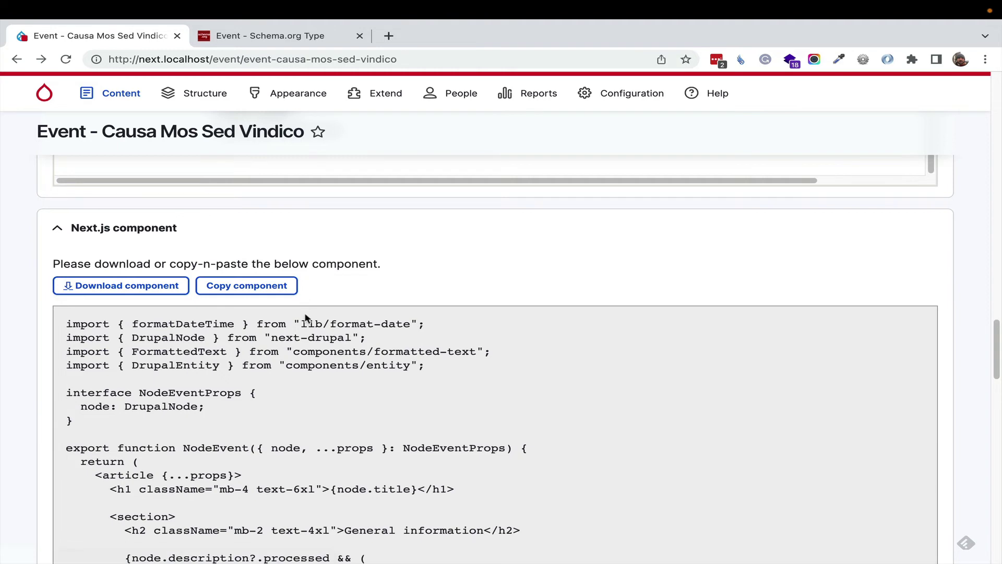
# Step: Switch back to the slideshow and advance to slide 8, the Schema.org Blueprints layer diagram
pyautogui.hotkey('ctrl', 'Right')
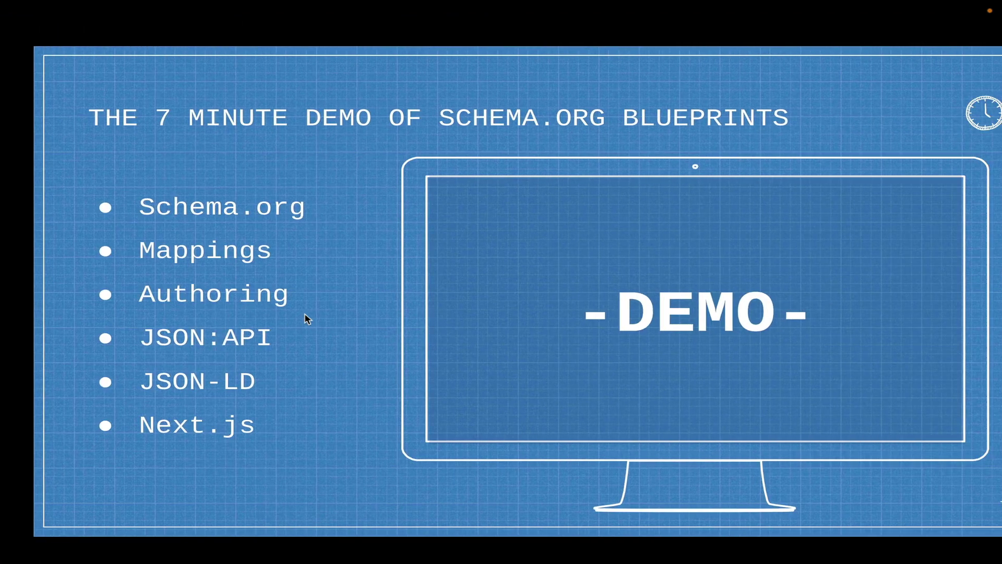
pyautogui.press('Right')
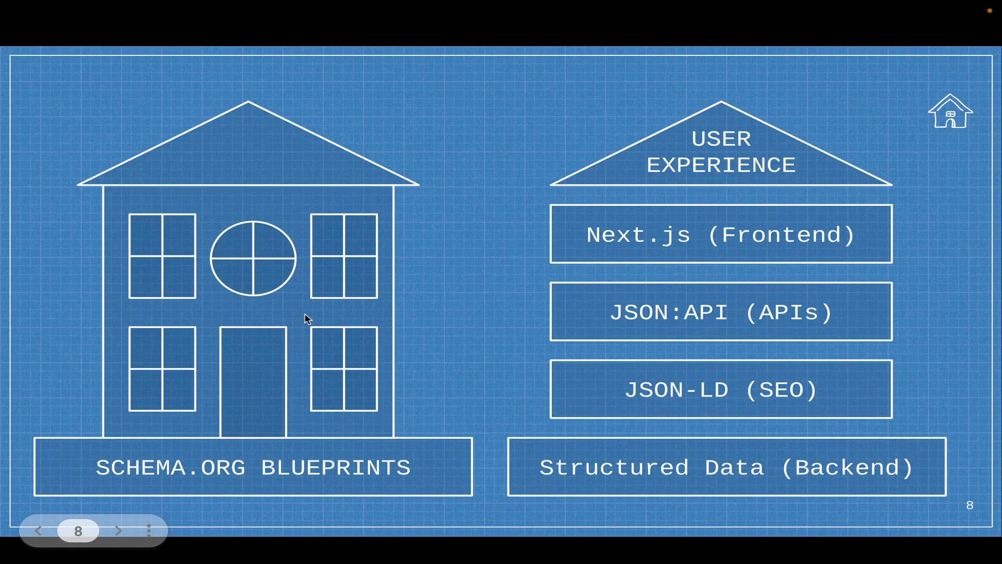